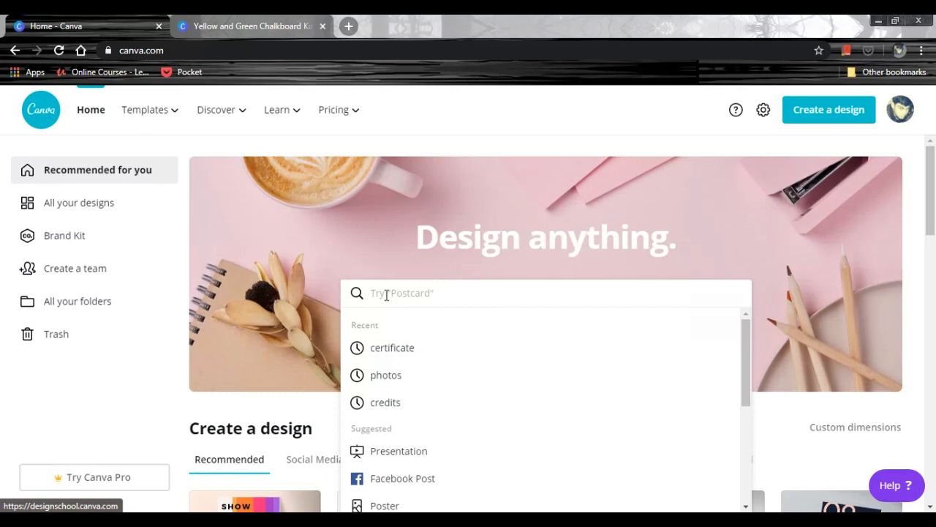
# Search the templates for "certificate" and open the Purple and Gold Bordered Appreciation Certificate for editing.
pyautogui.write('certificate')
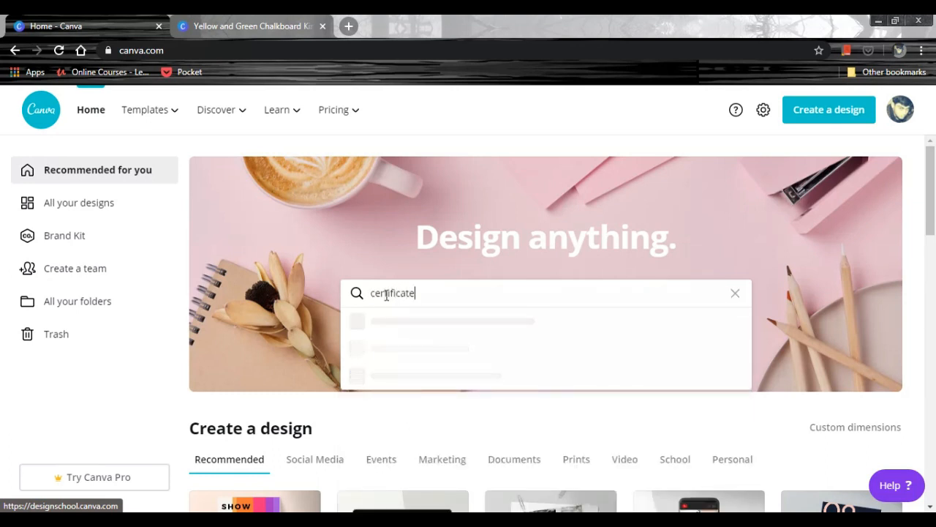
pyautogui.press('Return')
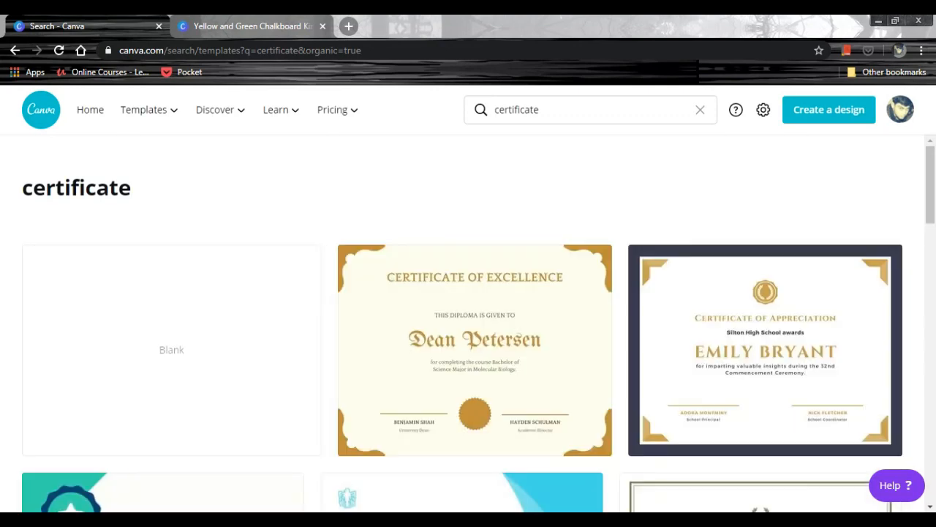
pyautogui.moveTo(931, 183); pyautogui.dragTo(904, 311)
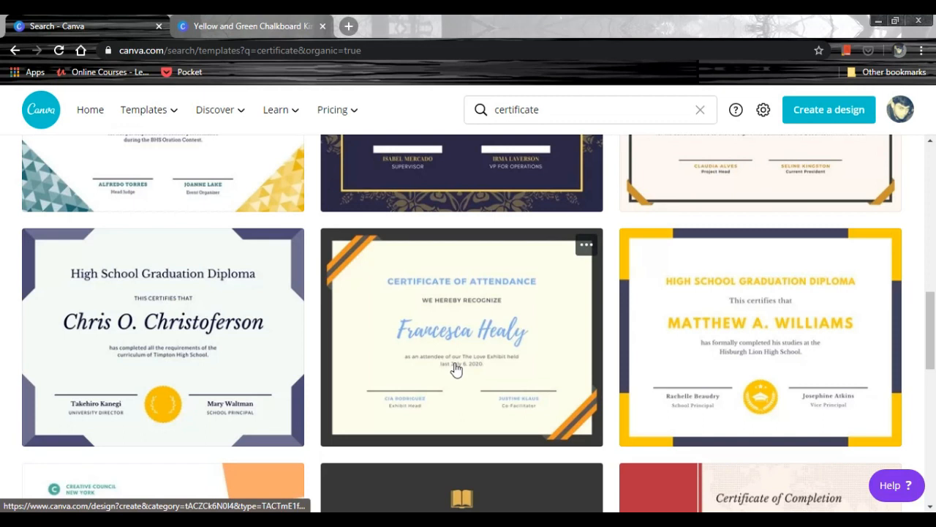
pyautogui.scroll(10, 846, 317)
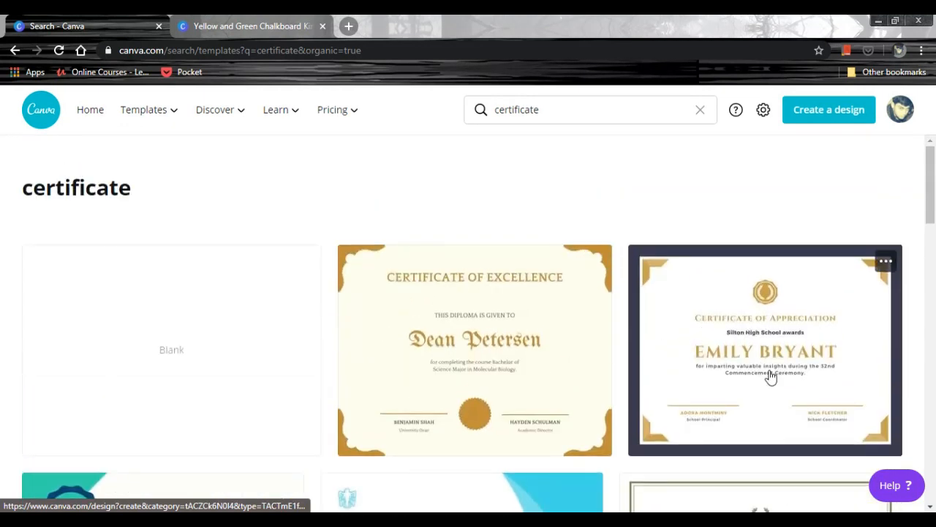
pyautogui.click(776, 373)
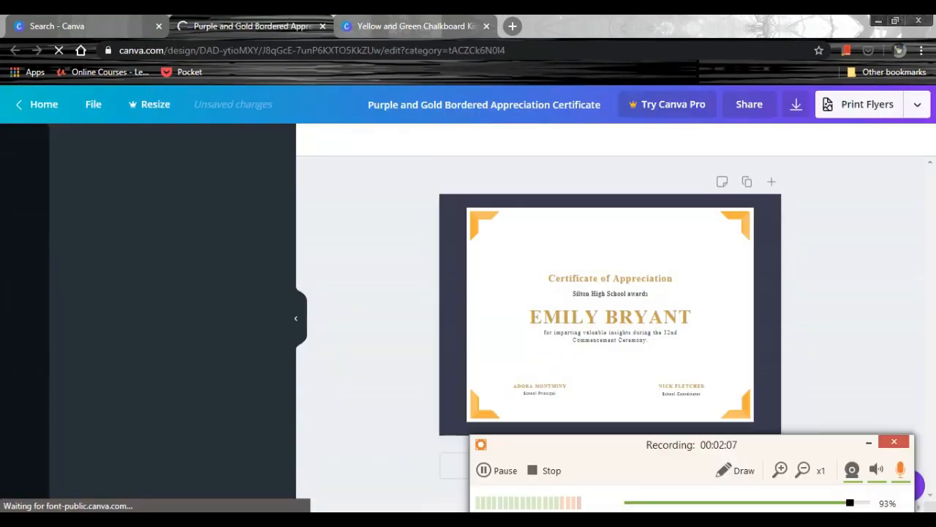
pyautogui.click(870, 444)
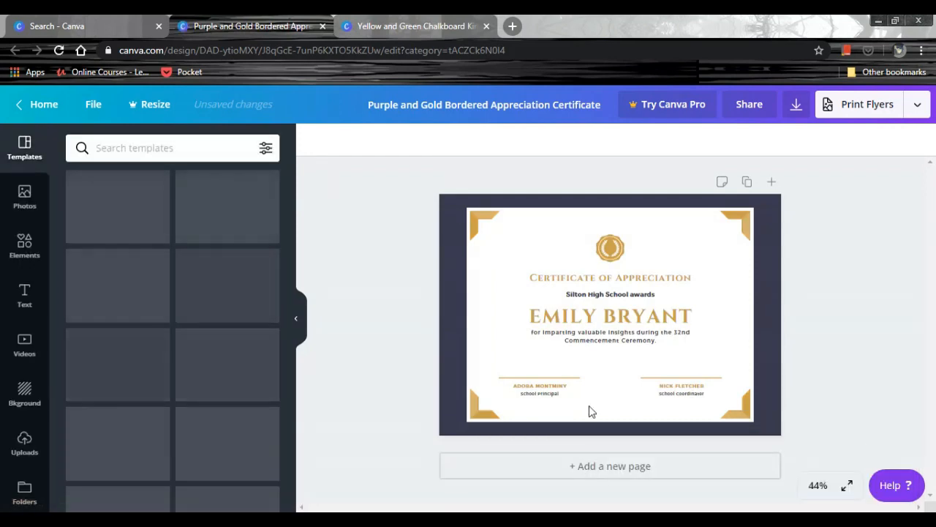
# Replace "Appreciation" in the certificate heading so that it reads "Certificate of Merit".
pyautogui.click(813, 487)
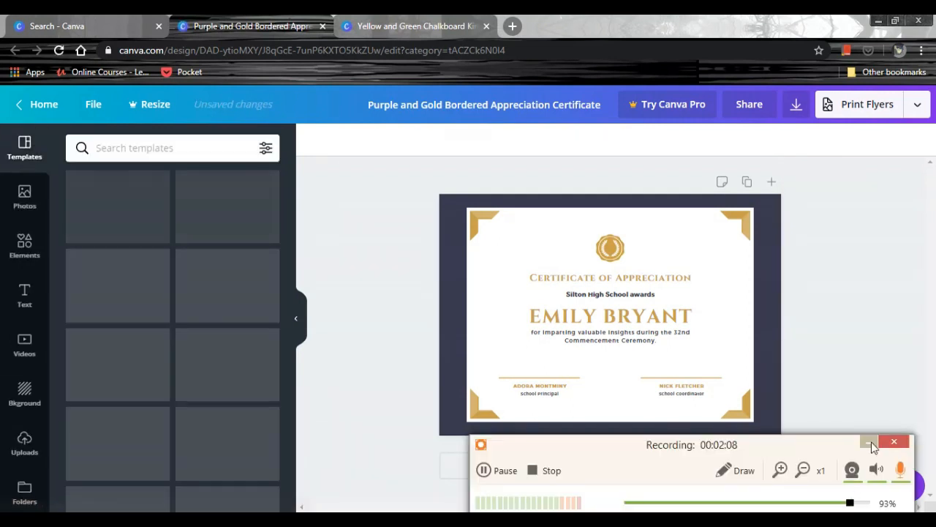
pyautogui.click(871, 442)
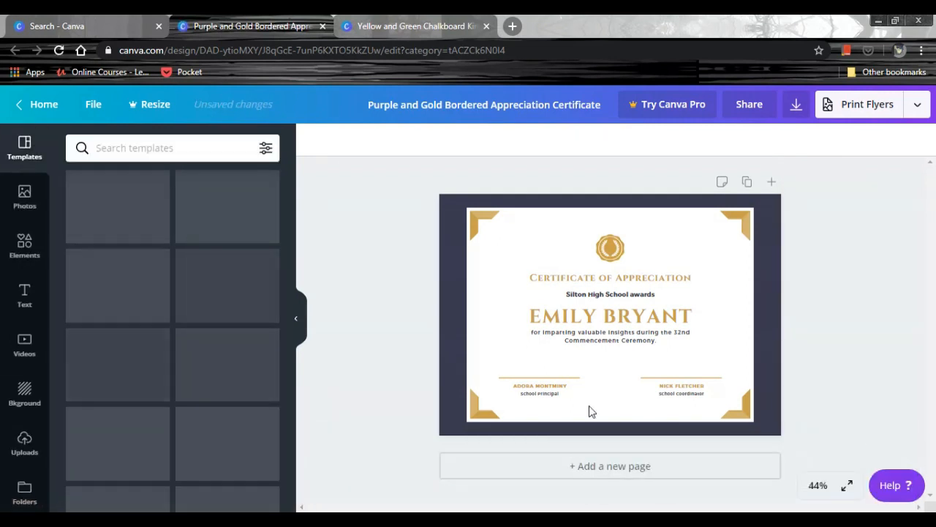
pyautogui.click(817, 486)
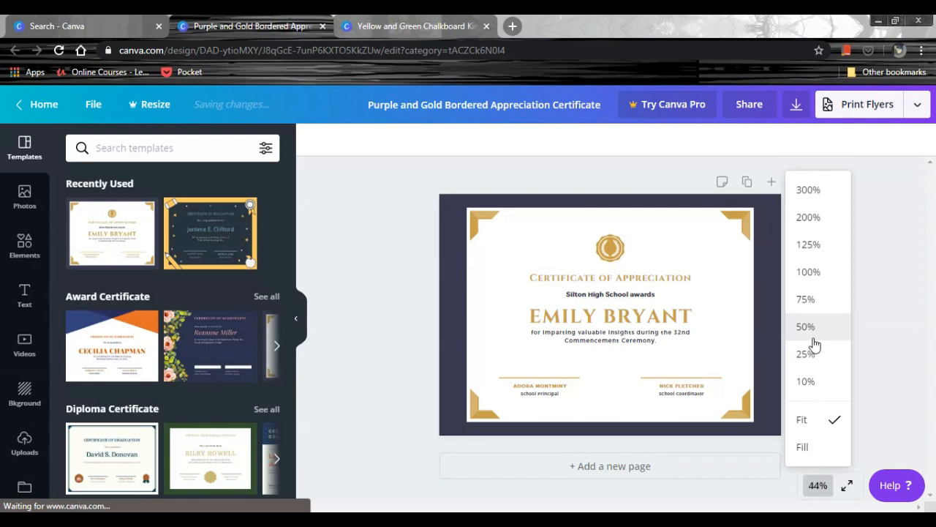
pyautogui.click(824, 311)
pyautogui.doubleClick(638, 326)
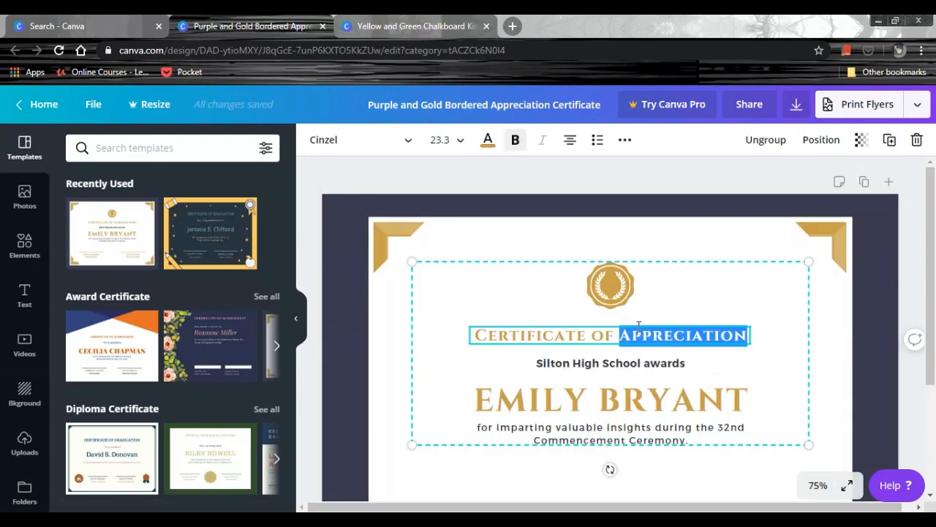
pyautogui.write('MEri')
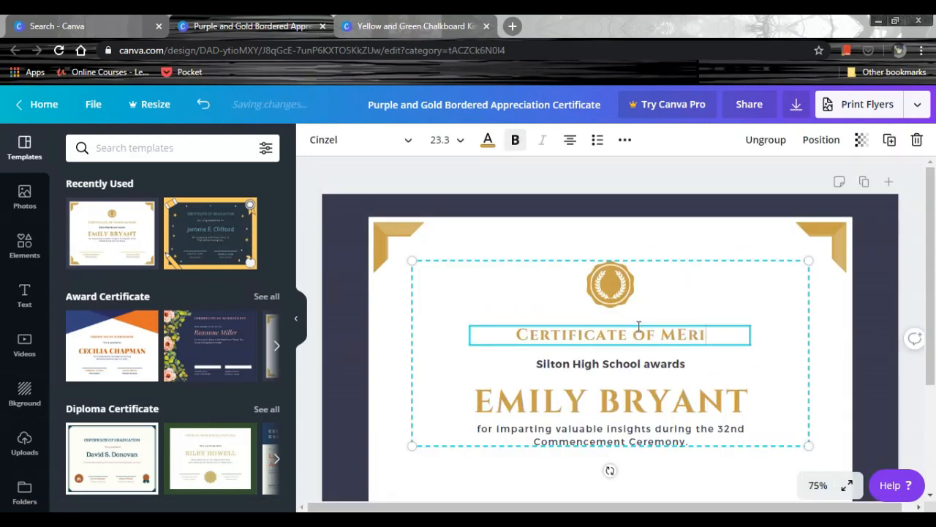
pyautogui.press('BackSpace')
pyautogui.press('BackSpace')
pyautogui.press('BackSpace')
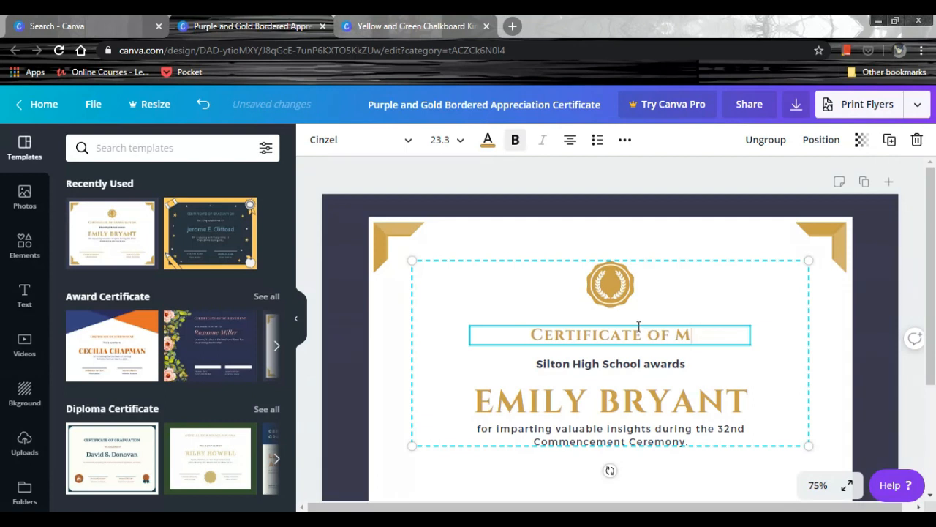
pyautogui.write('erit')
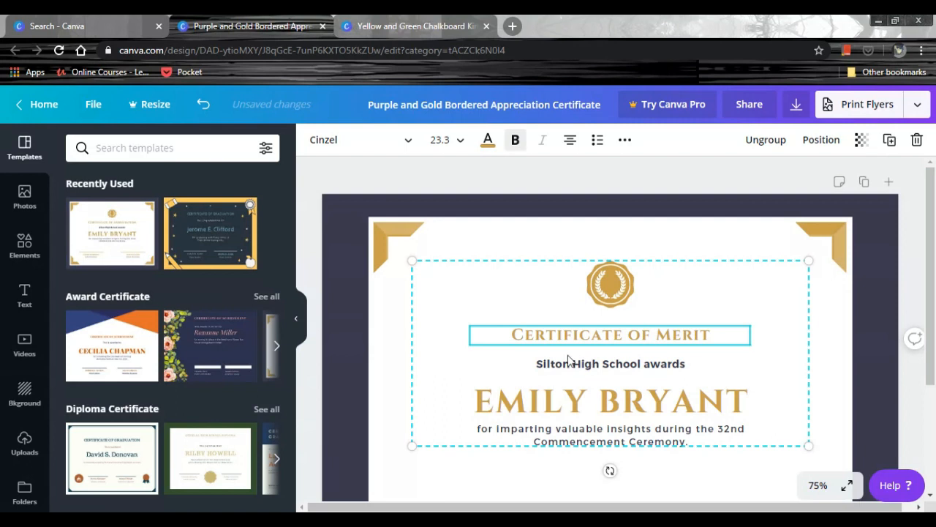
# Replace "Silton High" in the awarding line so that it reads "Tarapore School awards".
pyautogui.click(600, 365)
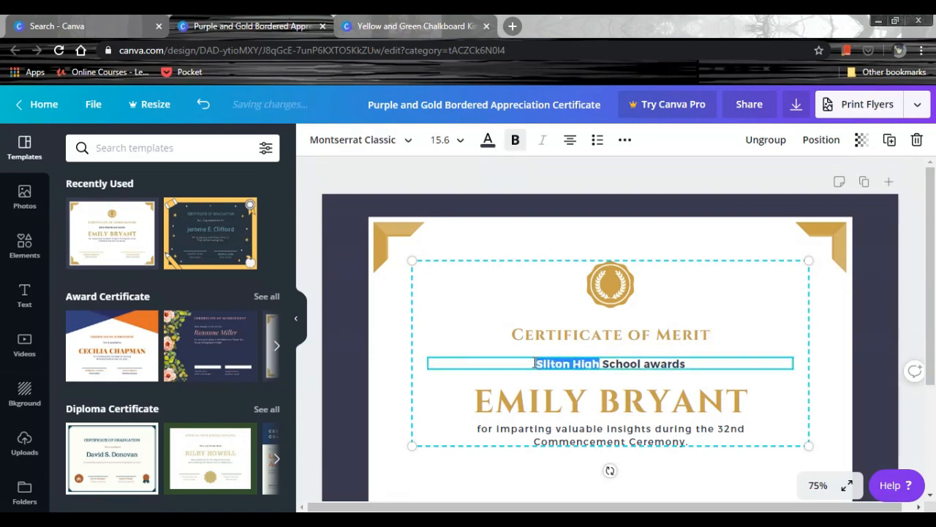
pyautogui.write('Tarapore')
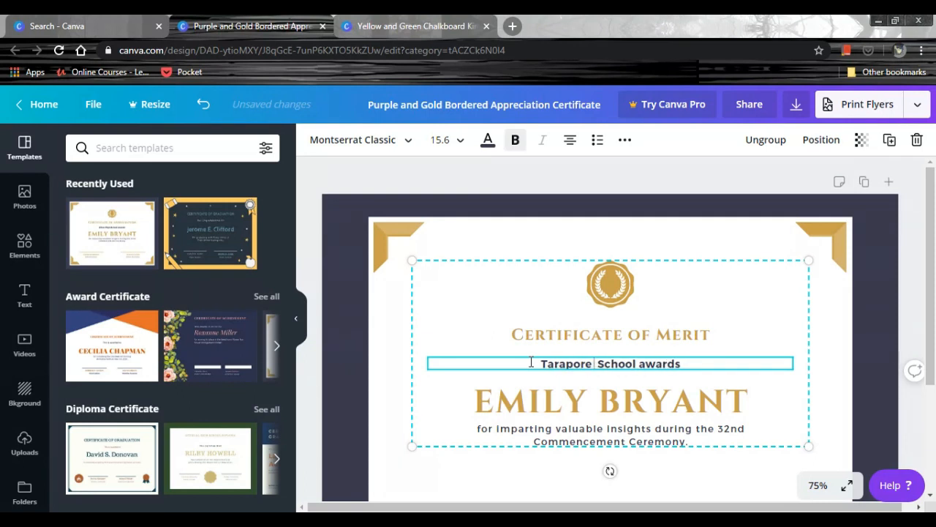
pyautogui.press('BackSpace')
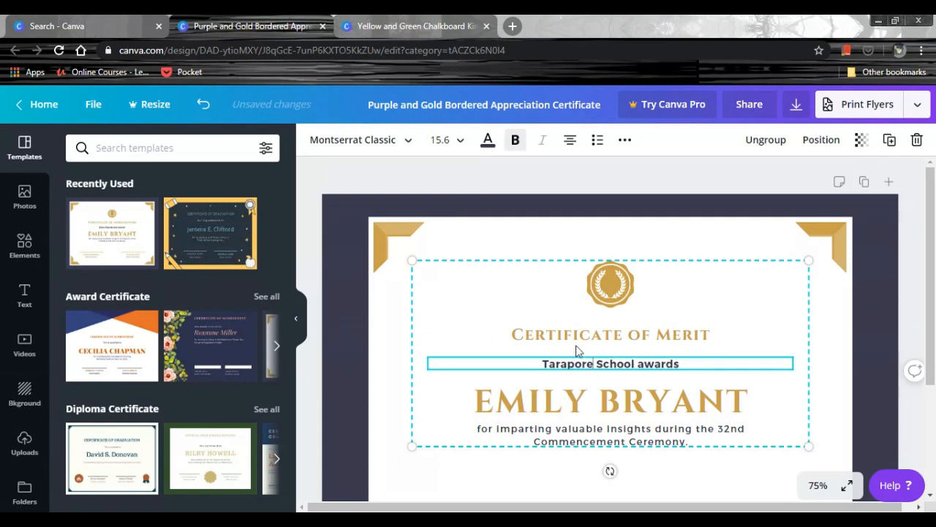
# Rewrite the reason line under the recipient's name as "for being a good student.".
pyautogui.click(499, 431)
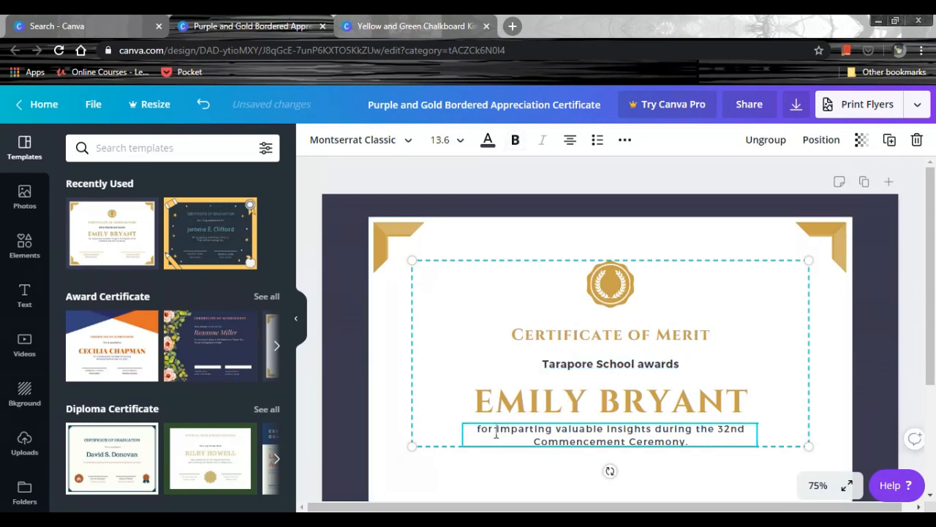
pyautogui.moveTo(496, 431); pyautogui.dragTo(695, 443)
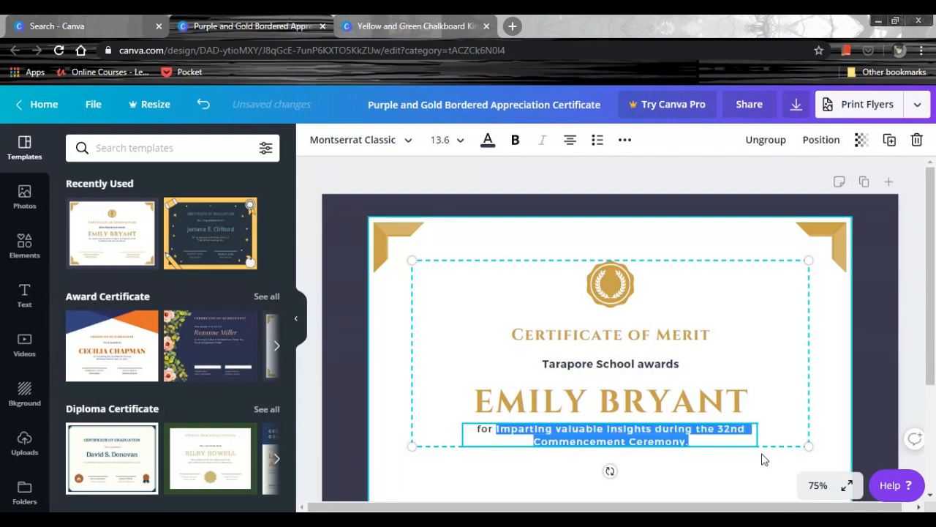
pyautogui.write('bel')
pyautogui.write('ing a good ')
pyautogui.write('stude')
pyautogui.write('nt.')
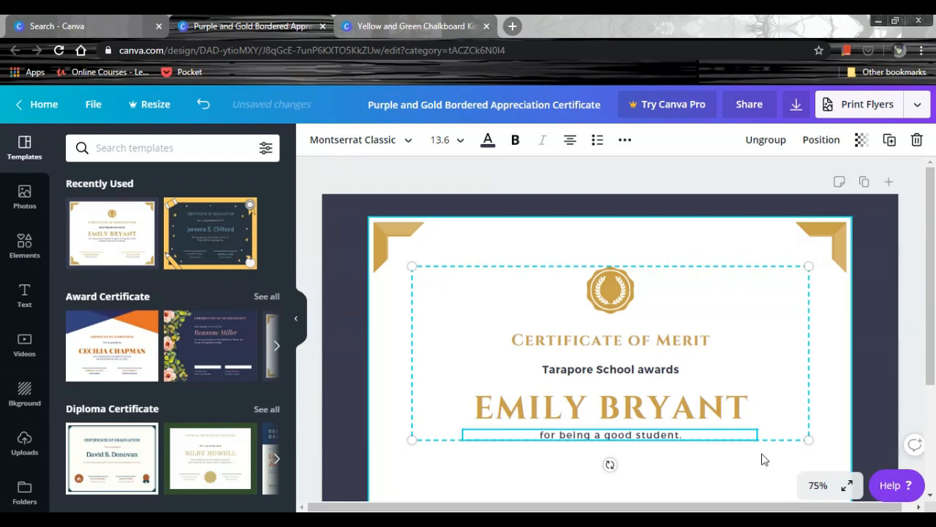
# Replace the large placeholder name on the certificate with the recipient's first name in capitals.
pyautogui.click(748, 414)
pyautogui.moveTo(748, 414); pyautogui.dragTo(488, 423)
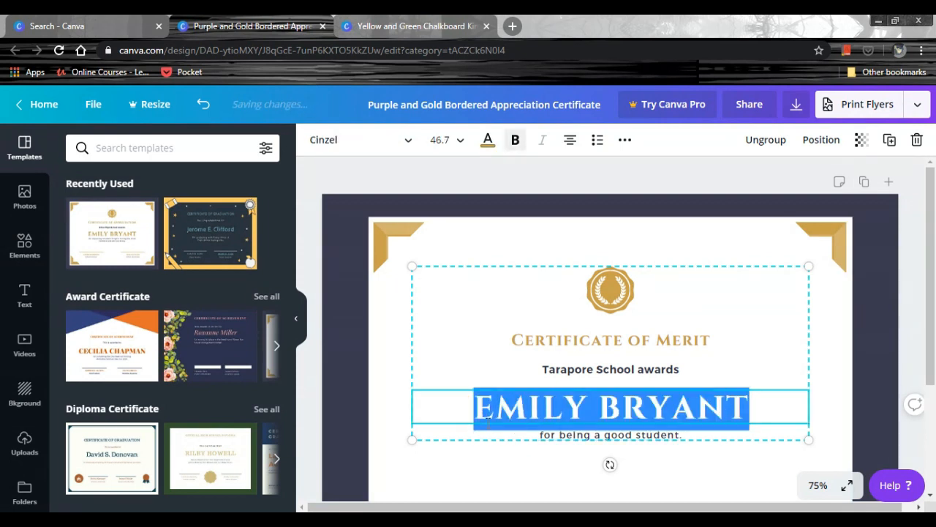
pyautogui.write('SARTHAK')
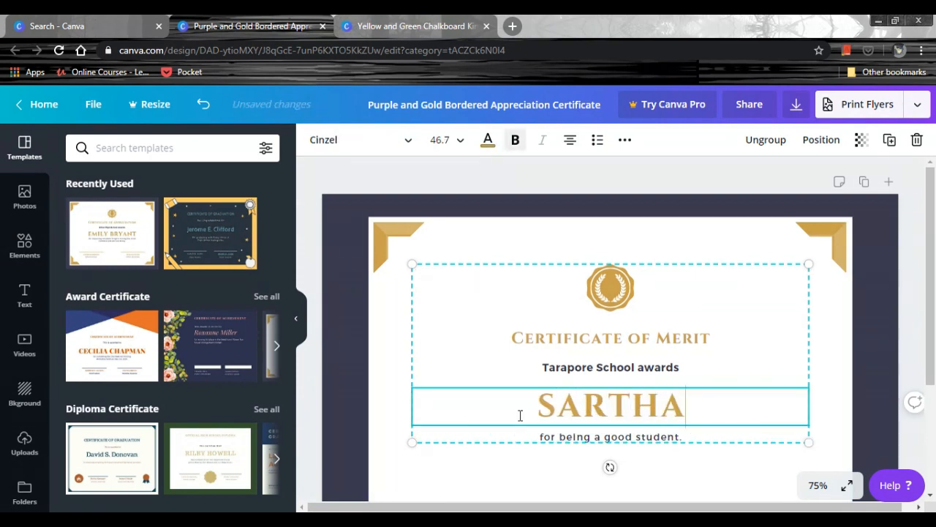
# Replace the placeholder name above "School Principal" with the school principal's full name.
pyautogui.scroll(-3, 515, 411)
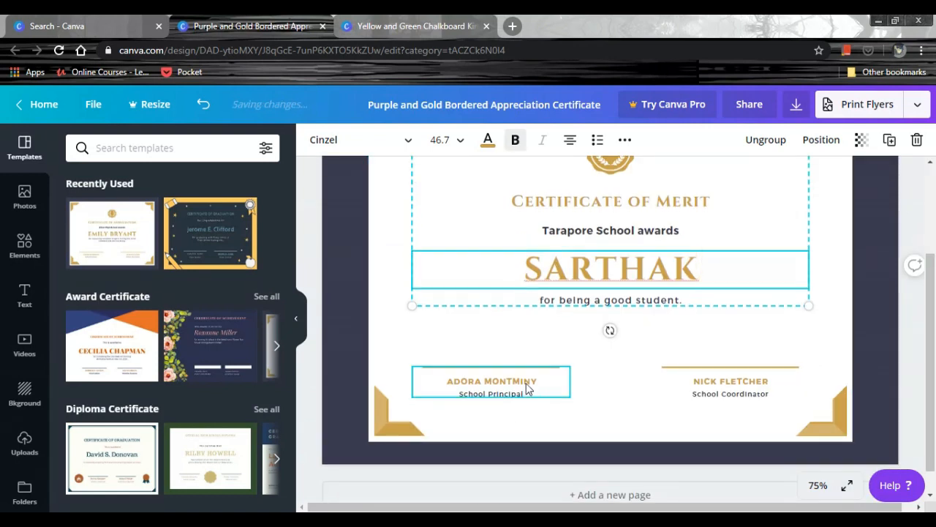
pyautogui.click(528, 388)
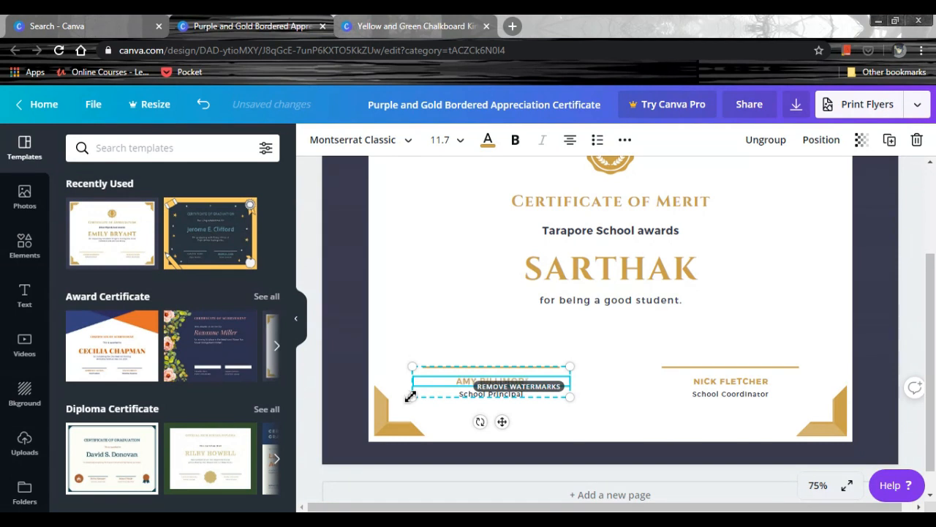
pyautogui.scroll(1, 534, 446)
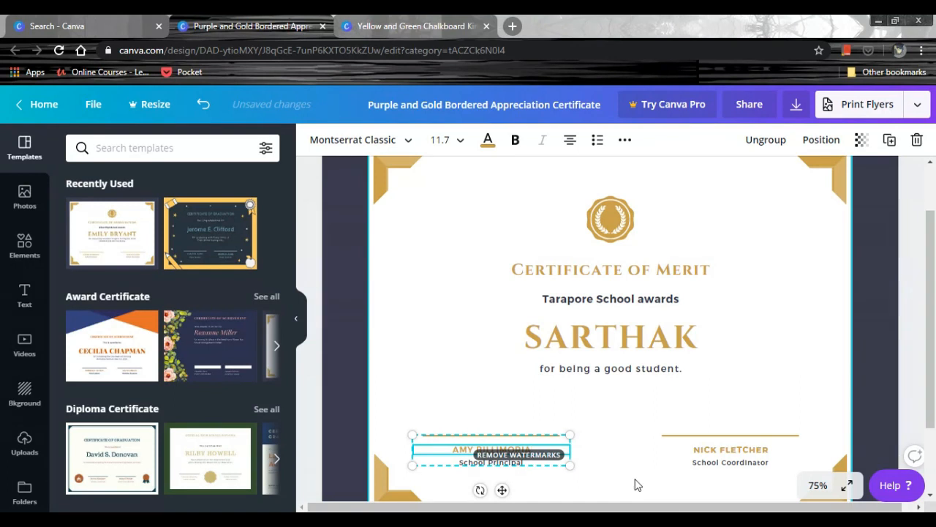
# Replace the placeholder name above "School Coordinator" with the school coordinator's full name.
pyautogui.click(724, 473)
pyautogui.doubleClick(721, 455)
pyautogui.click(723, 455)
pyautogui.click(726, 456)
pyautogui.press('BackSpace')
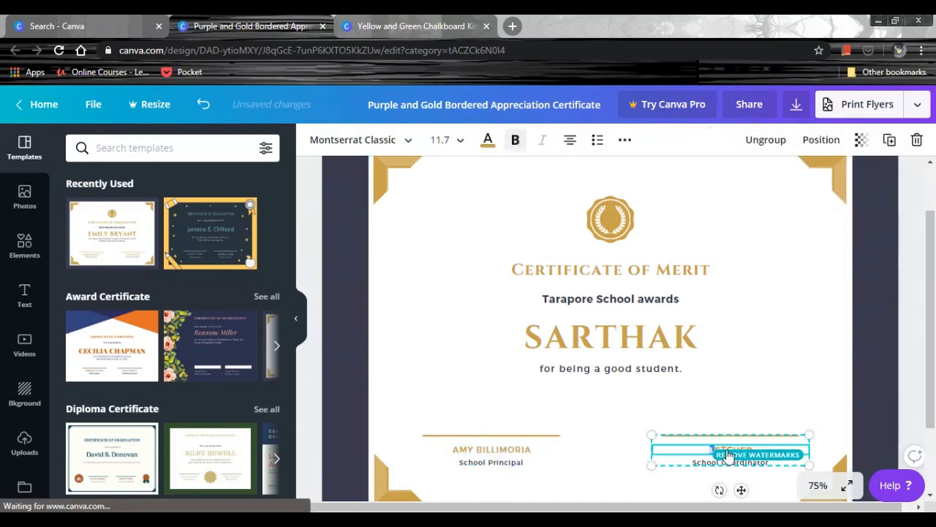
pyautogui.press('Delete')
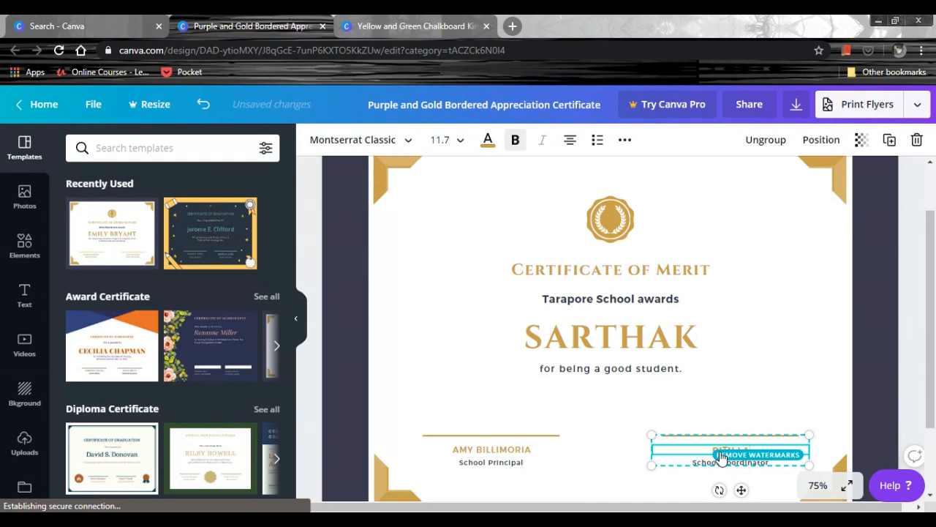
pyautogui.click(661, 490)
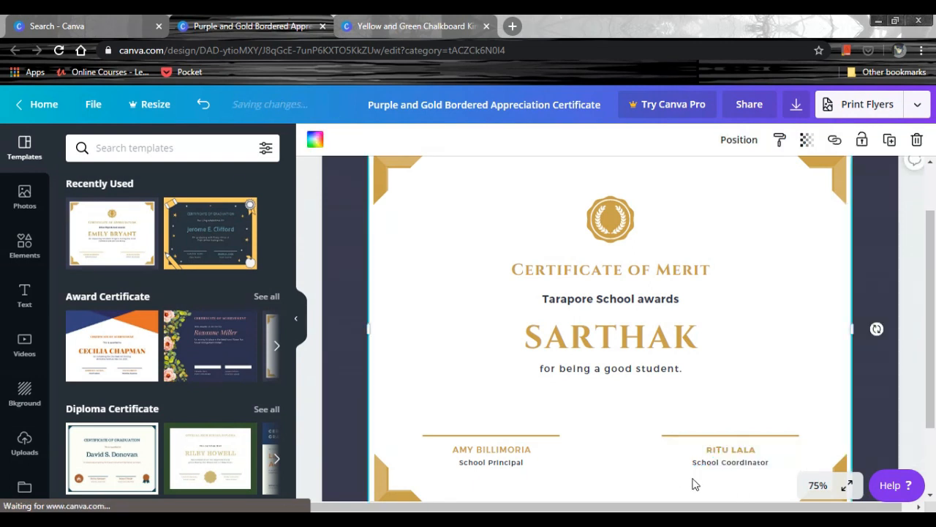
# Correct the school coordinator's surname by removing its extra letter.
pyautogui.click(759, 459)
pyautogui.click(759, 458)
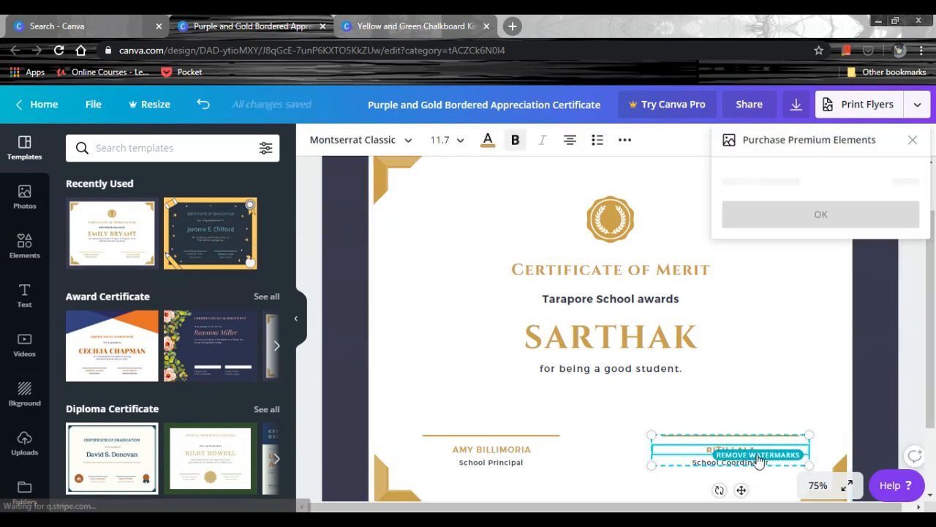
pyautogui.doubleClick(709, 450)
pyautogui.press('Right')
pyautogui.hotkey('shift', 'Right')
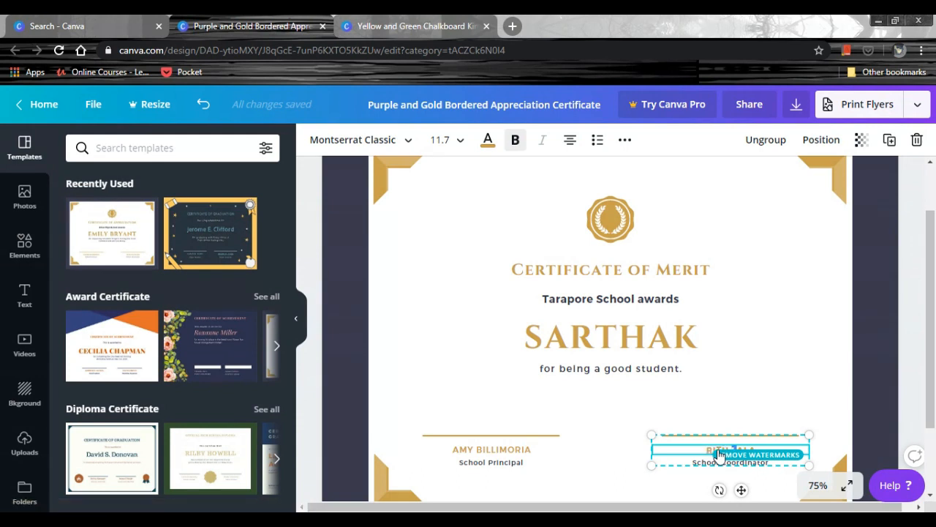
pyautogui.press('BackSpace')
pyautogui.click(673, 492)
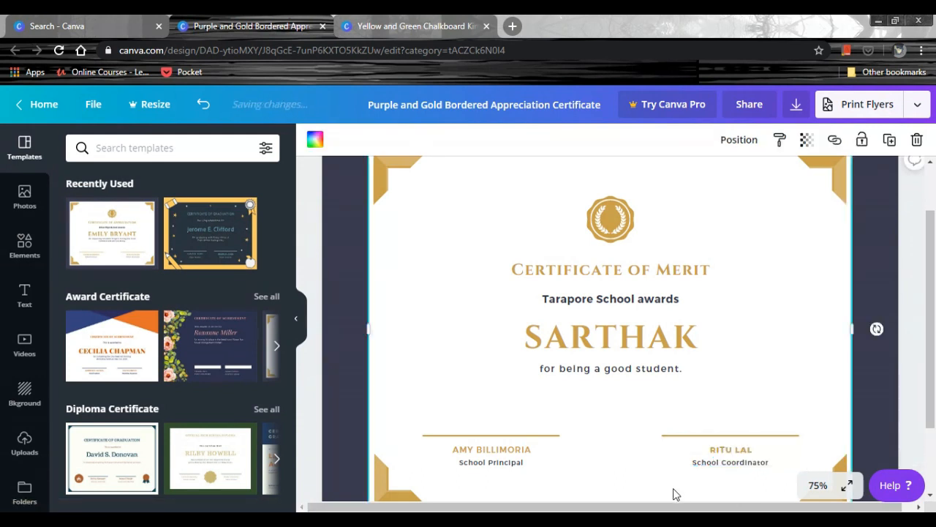
# Place the uploaded winged emblem in the certificate's upper-left corner and shrink it to fit beside the gold seal.
pyautogui.scroll(-2, 726, 468)
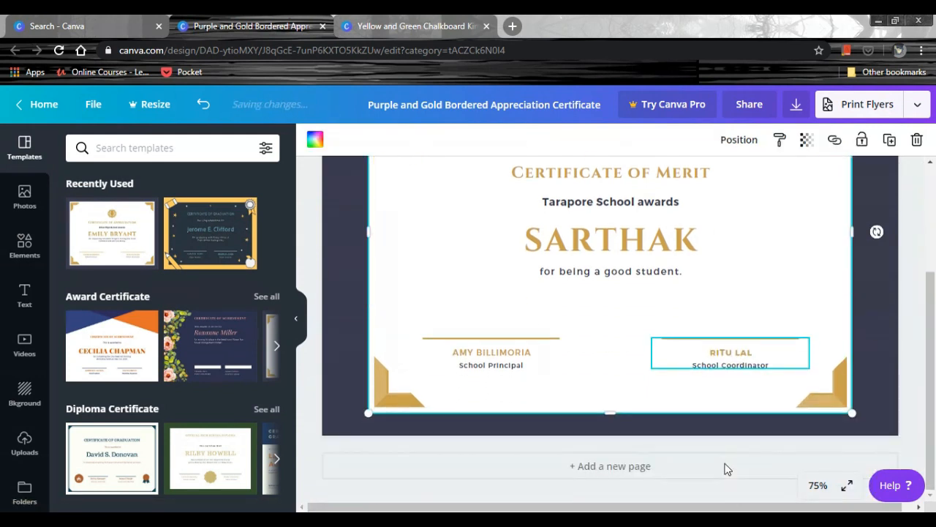
pyautogui.click(817, 496)
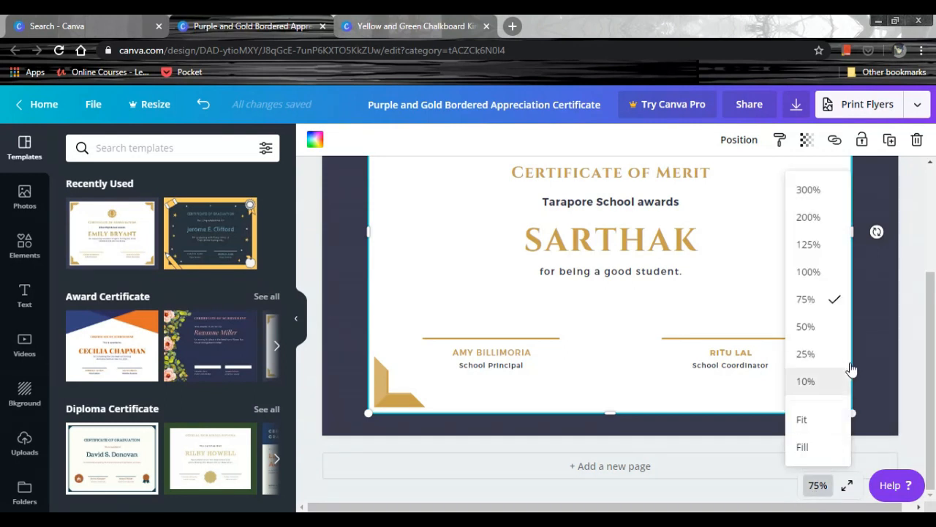
pyautogui.click(827, 329)
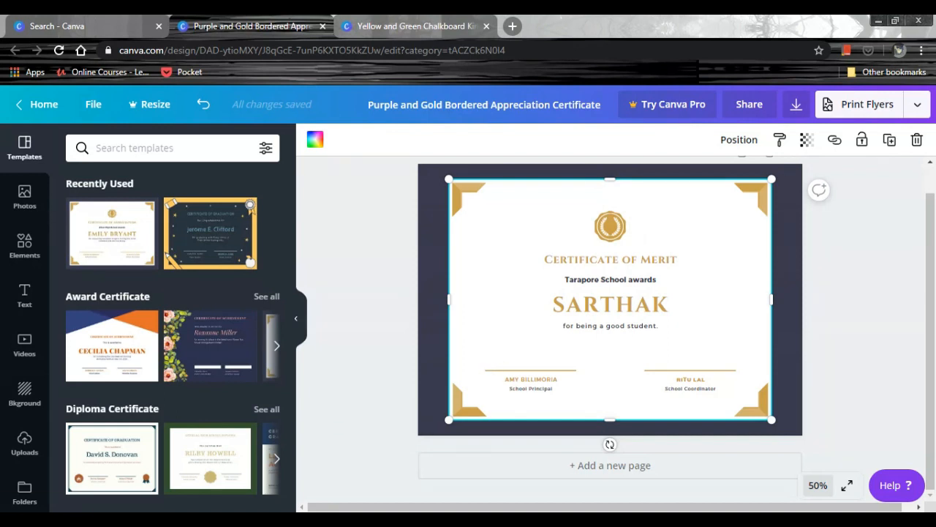
pyautogui.click(31, 444)
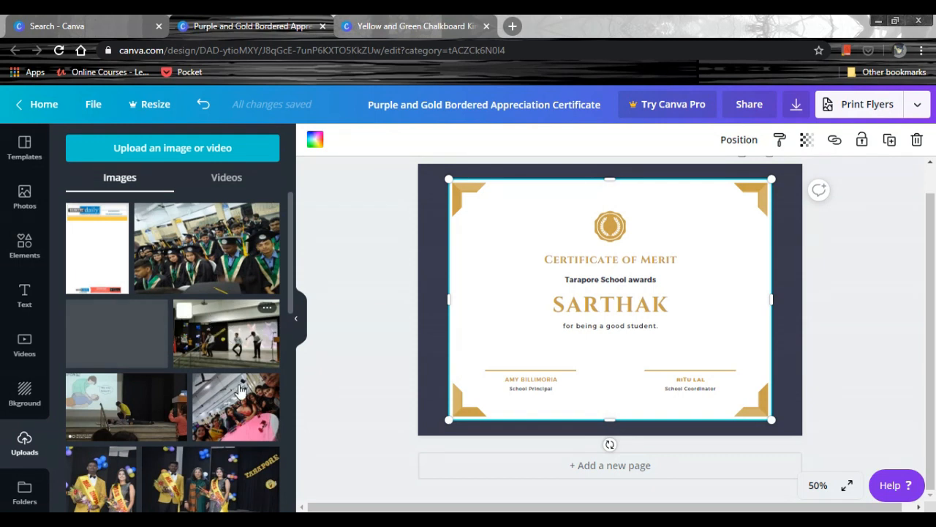
pyautogui.scroll(-3, 224, 410)
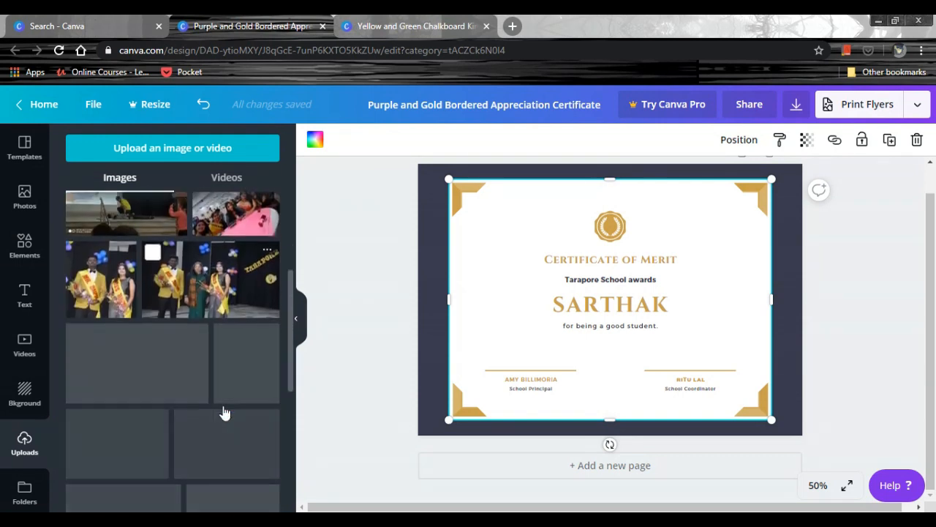
pyautogui.scroll(-5, 225, 409)
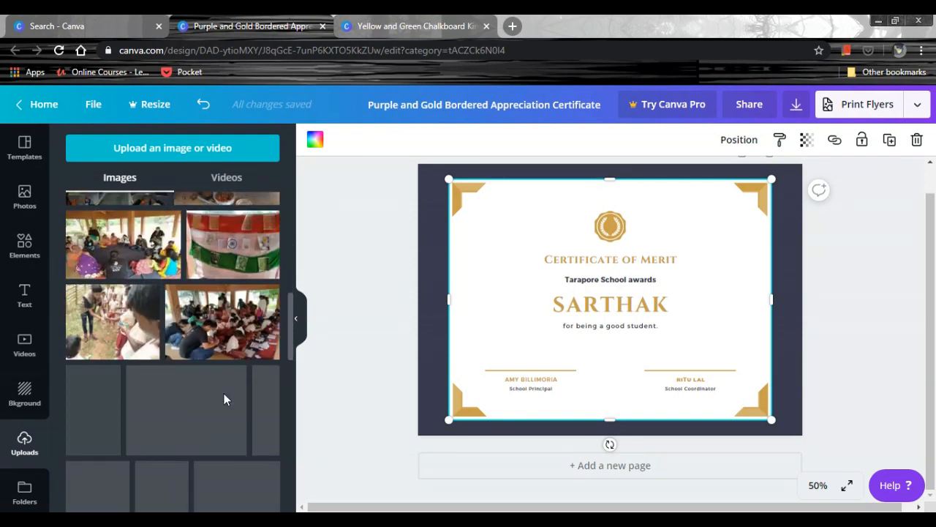
pyautogui.scroll(-5, 224, 399)
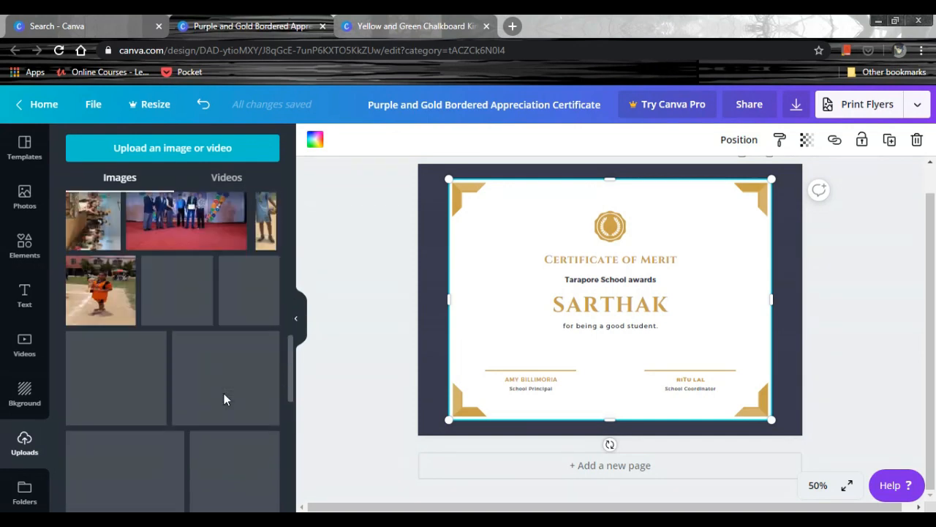
pyautogui.scroll(-4, 217, 351)
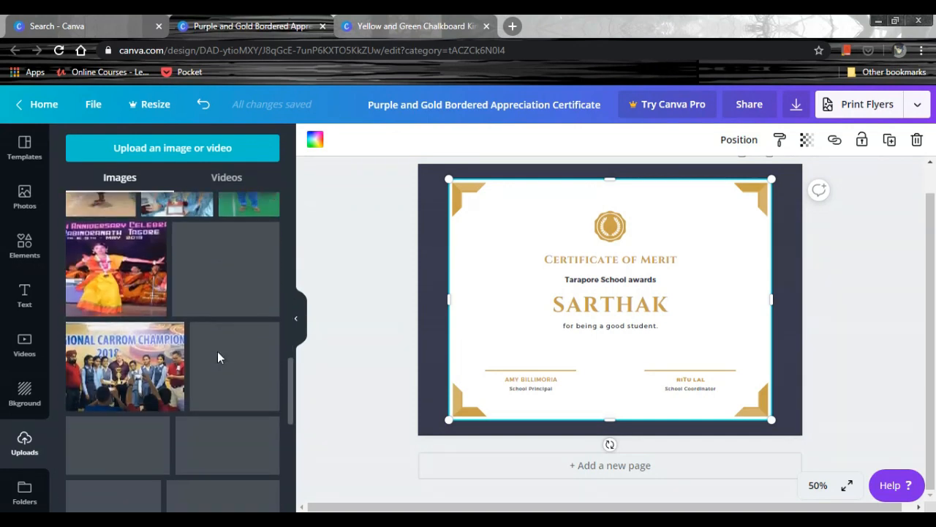
pyautogui.scroll(-2, 217, 351)
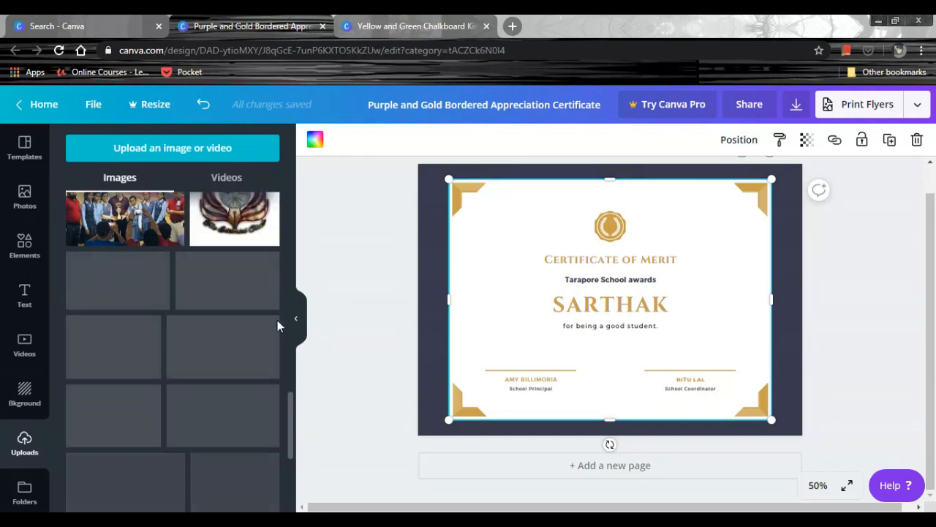
pyautogui.scroll(1, 255, 263)
pyautogui.moveTo(234, 271); pyautogui.dragTo(512, 255)
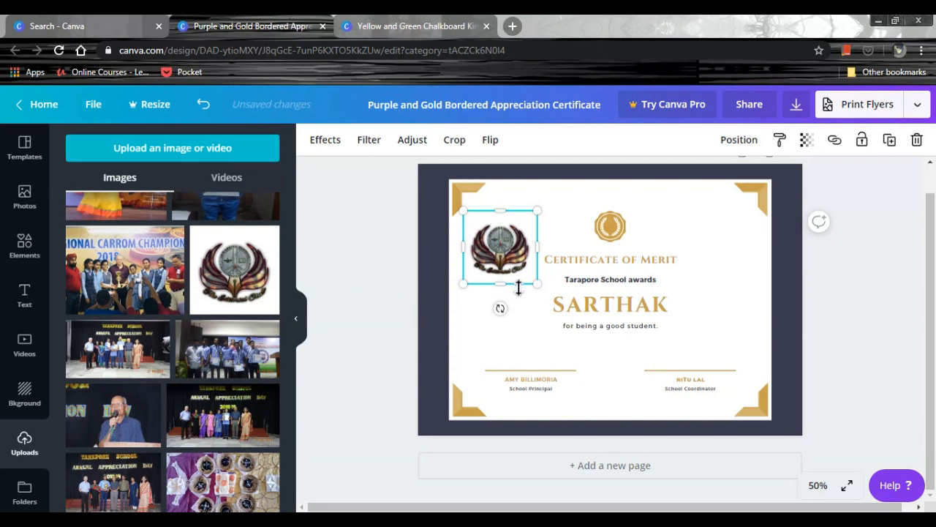
pyautogui.moveTo(536, 289); pyautogui.dragTo(505, 234)
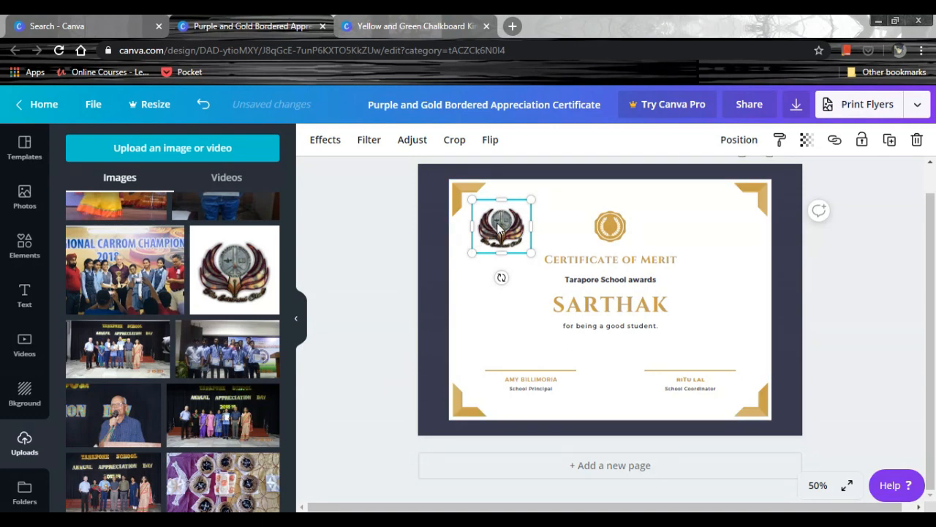
pyautogui.click(373, 395)
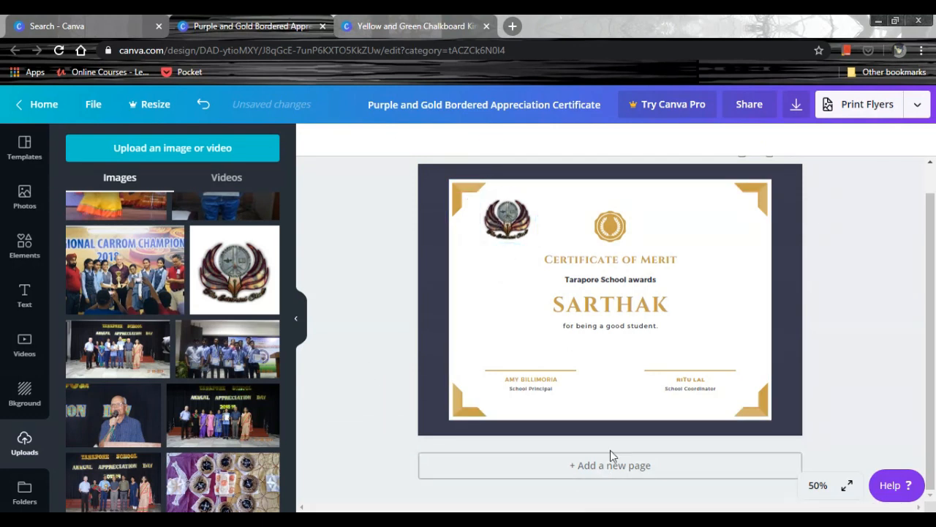
# Replace the recipient's name with a row of underscores as a blank line for filling in.
pyautogui.doubleClick(669, 307)
pyautogui.moveTo(669, 305); pyautogui.dragTo(544, 325)
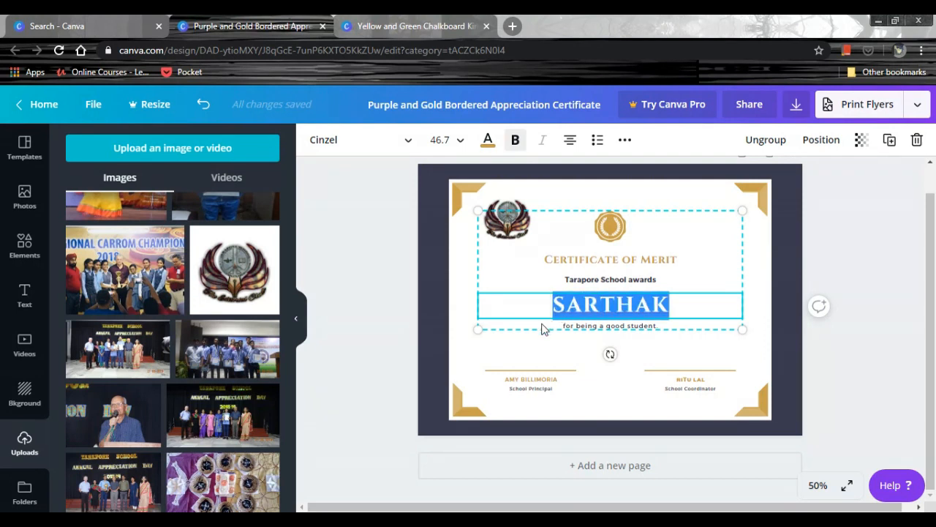
pyautogui.press('BackSpace')
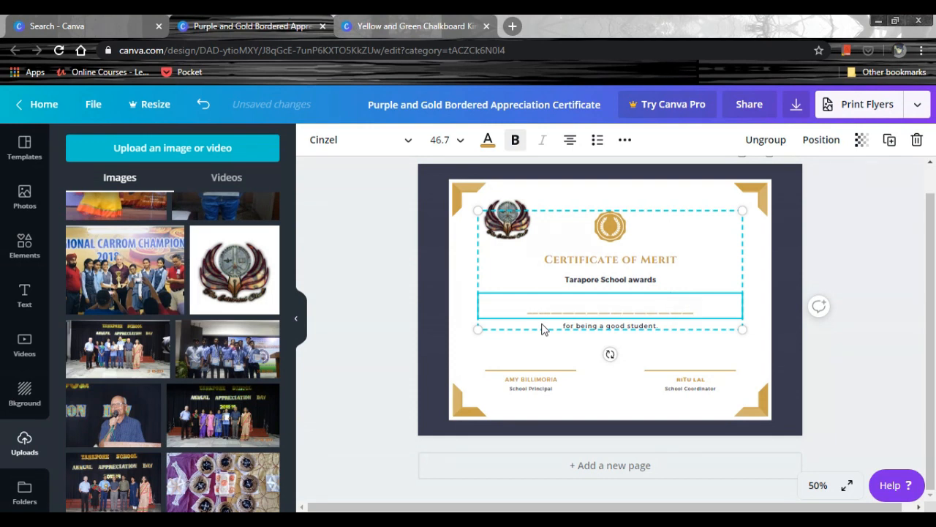
pyautogui.click(881, 329)
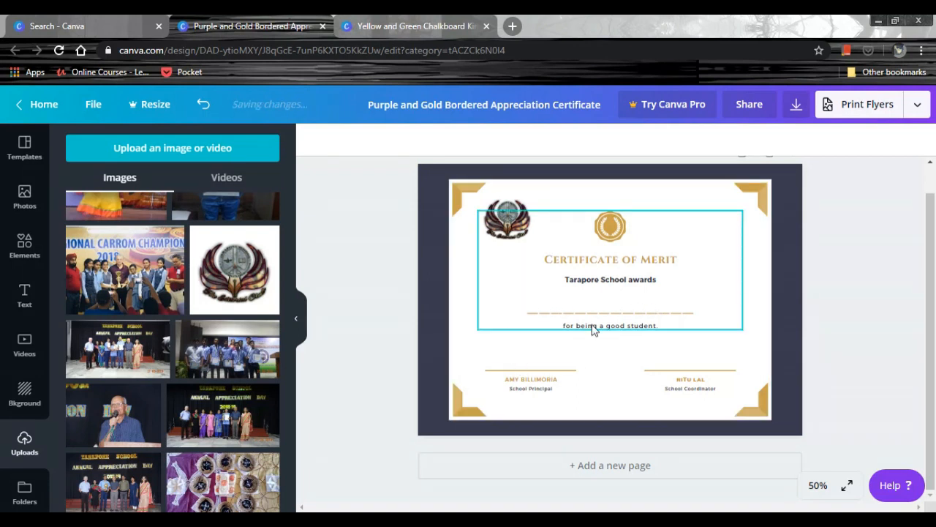
# Add the uploaded round Tarapore School logo to the certificate's upper-right corner and shrink it.
pyautogui.scroll(-3, 241, 381)
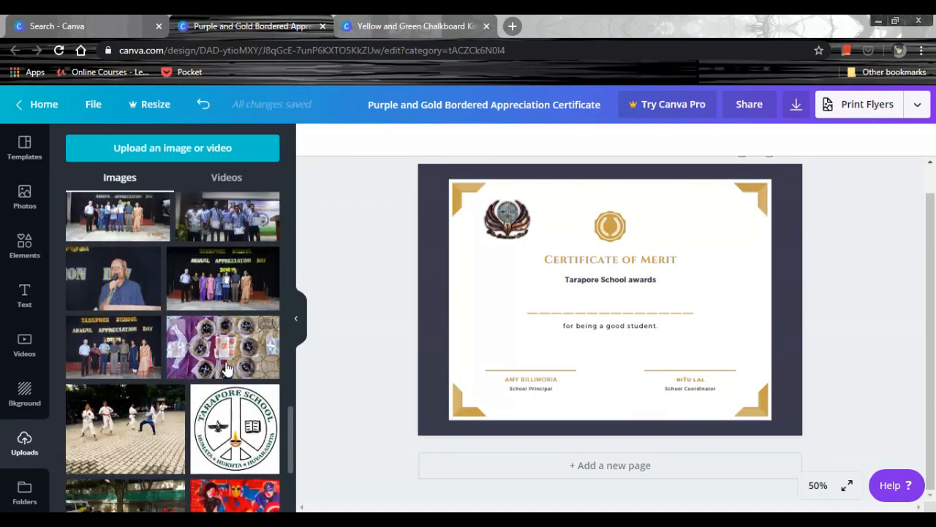
pyautogui.moveTo(235, 360); pyautogui.dragTo(784, 232)
pyautogui.moveTo(781, 316); pyautogui.dragTo(741, 261)
pyautogui.moveTo(706, 219); pyautogui.dragTo(734, 230)
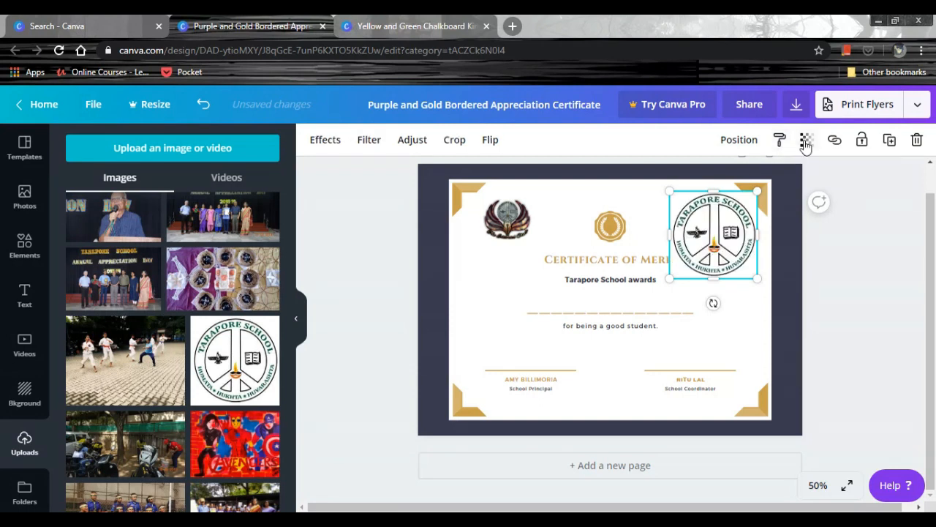
pyautogui.moveTo(758, 285); pyautogui.dragTo(735, 254)
pyautogui.moveTo(711, 220); pyautogui.dragTo(720, 219)
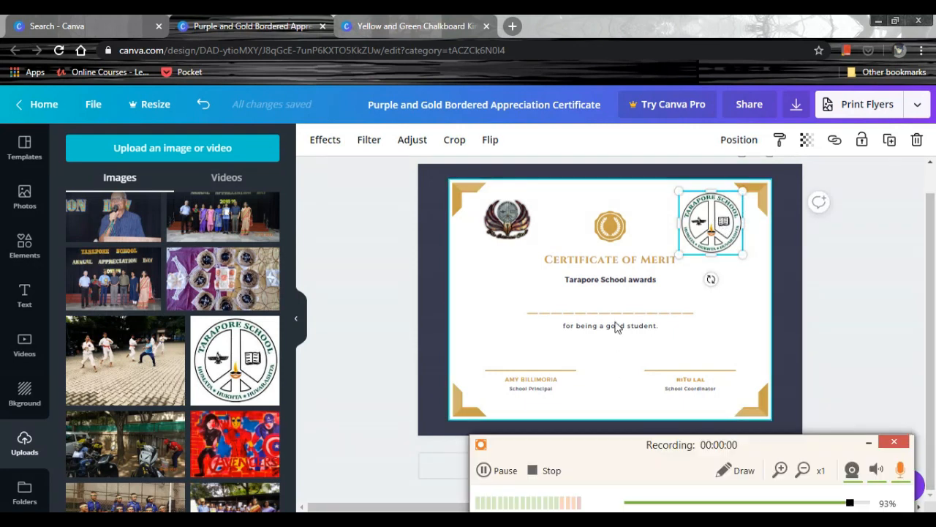
# Swap the two logos so the Tarapore School logo sits upper left and the winged emblem upper right, shrinking the school logo slightly.
pyautogui.moveTo(743, 253); pyautogui.dragTo(735, 232)
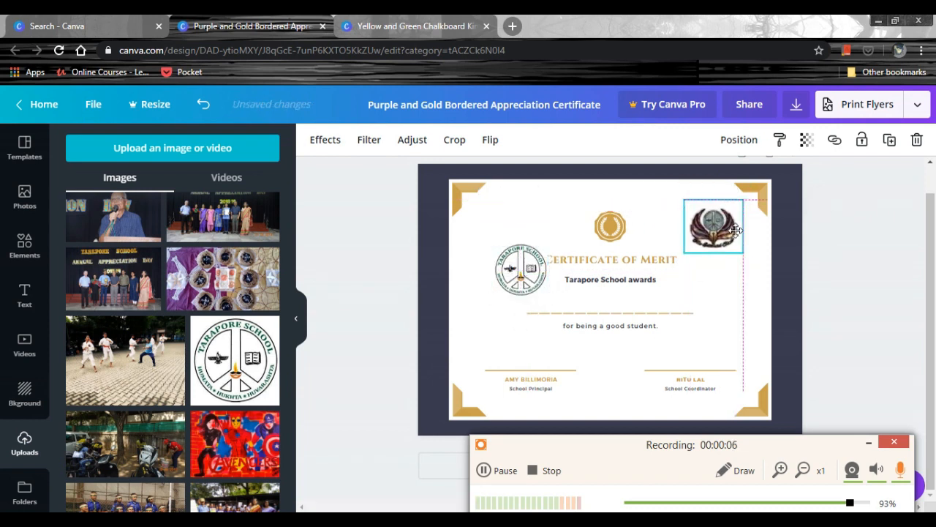
pyautogui.moveTo(504, 280); pyautogui.dragTo(486, 233)
pyautogui.moveTo(532, 254); pyautogui.dragTo(529, 253)
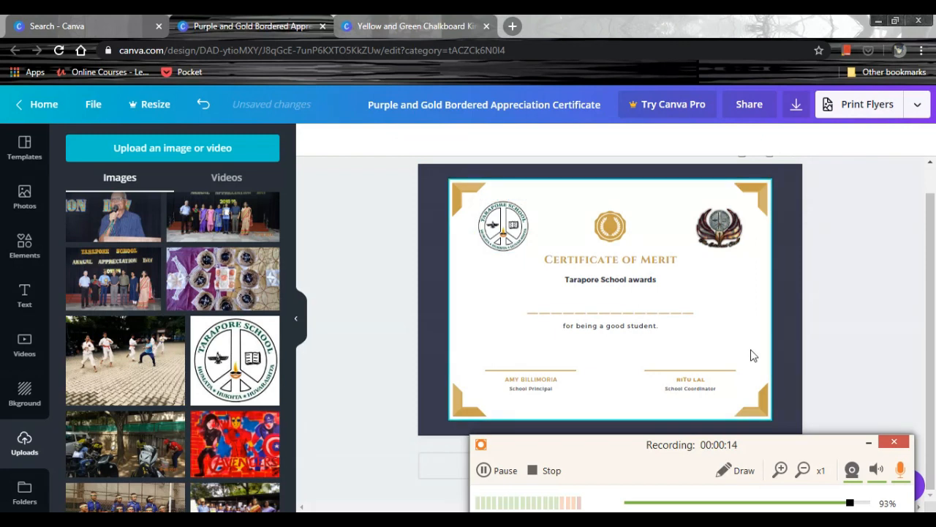
pyautogui.click(874, 443)
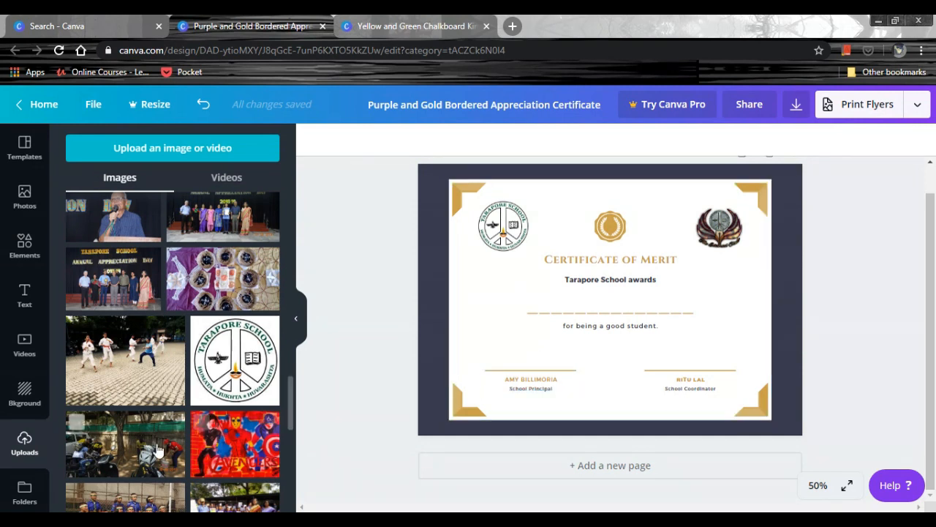
# Place the uploaded outdoor group photo of the green-clad team on the certificate and enlarge it to cover the whole white area.
pyautogui.scroll(-2, 157, 446)
pyautogui.scroll(-6, 212, 466)
pyautogui.scroll(-2, 218, 436)
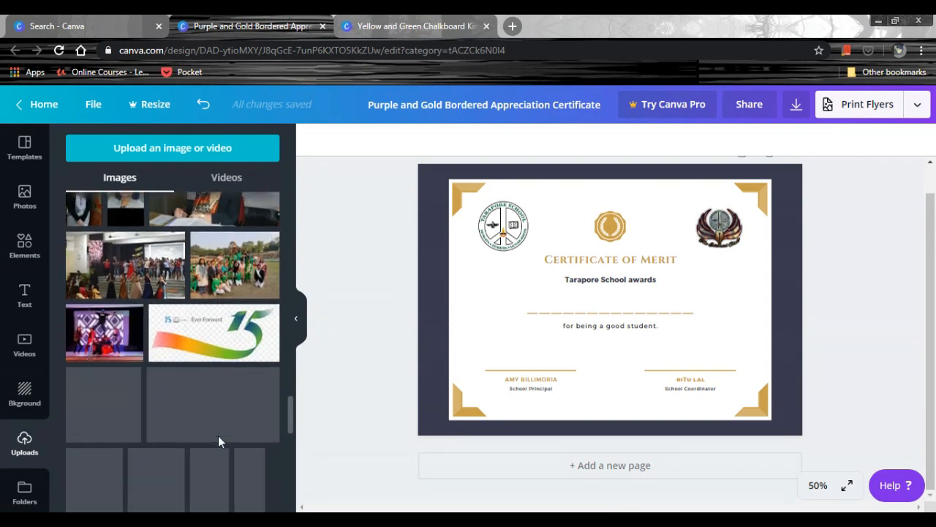
pyautogui.scroll(8, 157, 444)
pyautogui.scroll(-2, 157, 446)
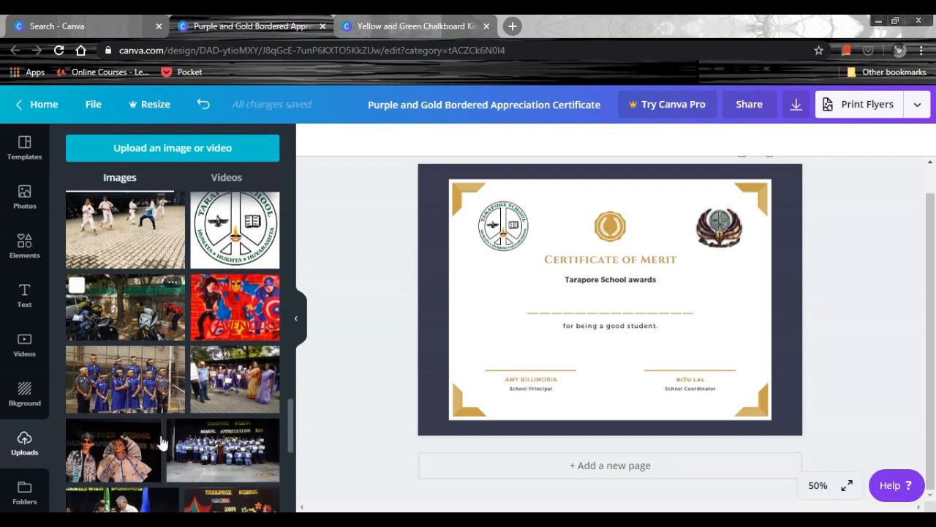
pyautogui.scroll(-2, 215, 453)
pyautogui.scroll(-3, 215, 454)
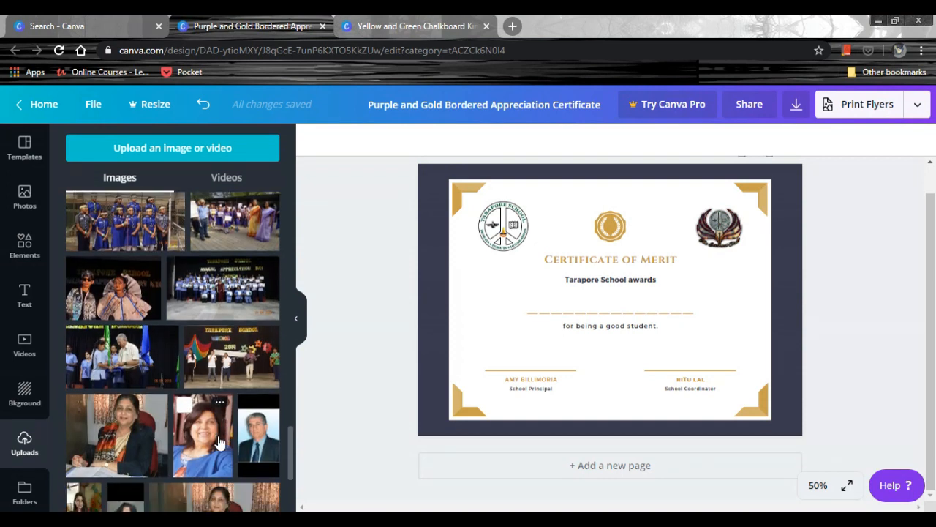
pyautogui.scroll(-2, 218, 441)
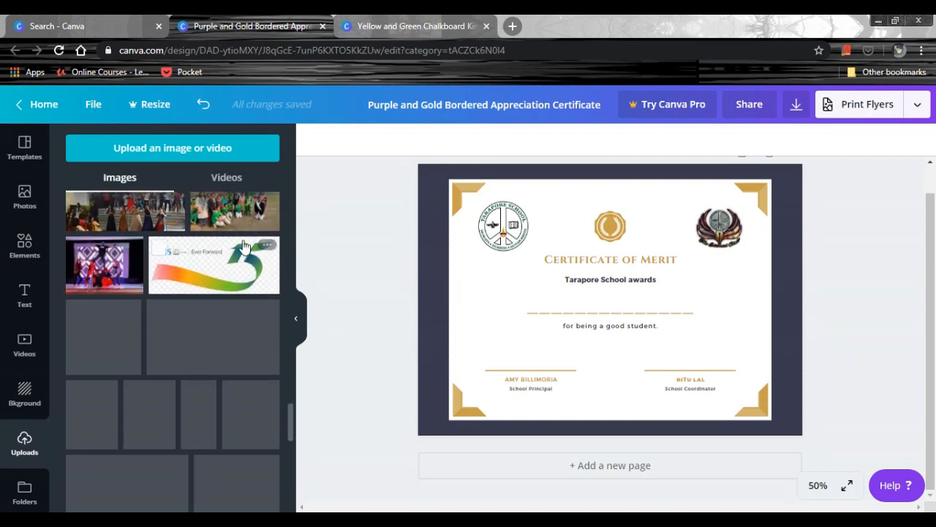
pyautogui.scroll(1, 218, 435)
pyautogui.moveTo(232, 255); pyautogui.dragTo(509, 283)
pyautogui.moveTo(512, 323); pyautogui.dragTo(492, 269)
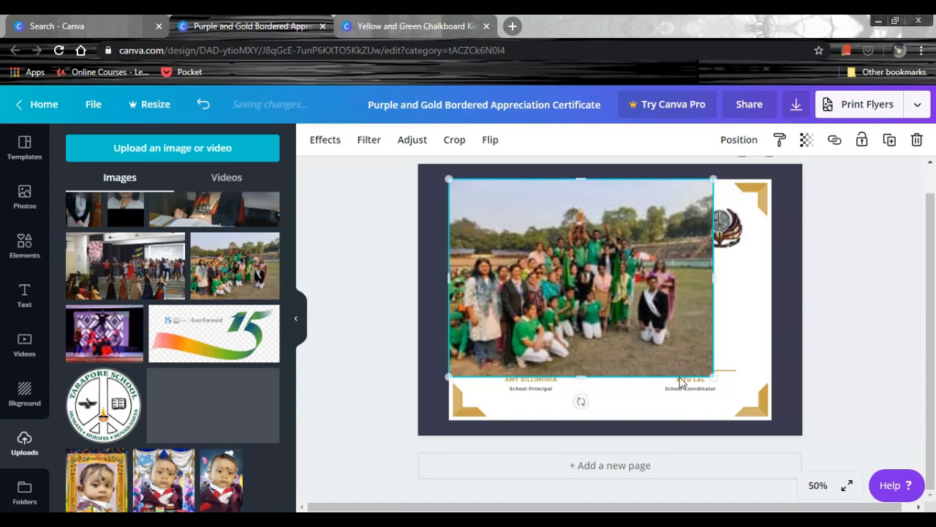
pyautogui.moveTo(743, 410); pyautogui.dragTo(773, 429)
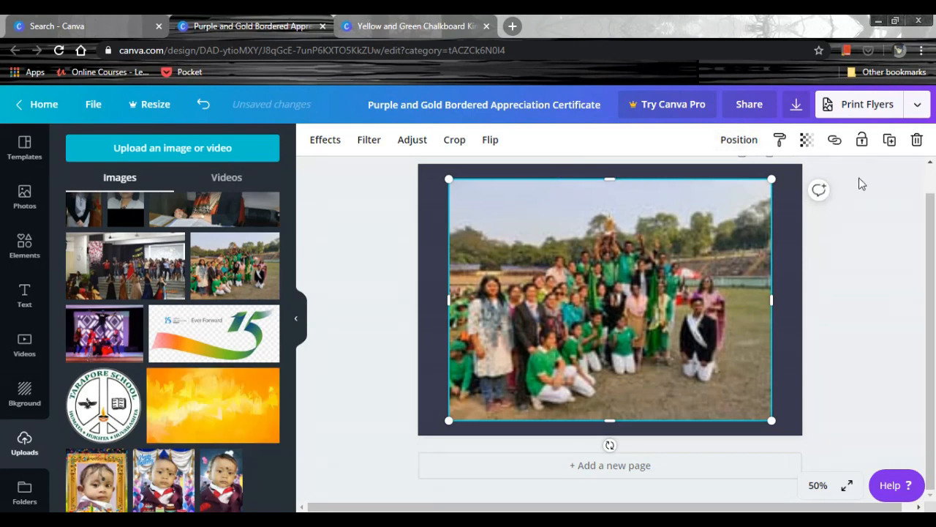
# Send the group photo backward step by step until it lies behind the logos, texts, seal and gold corner ornaments.
pyautogui.rightClick(737, 218)
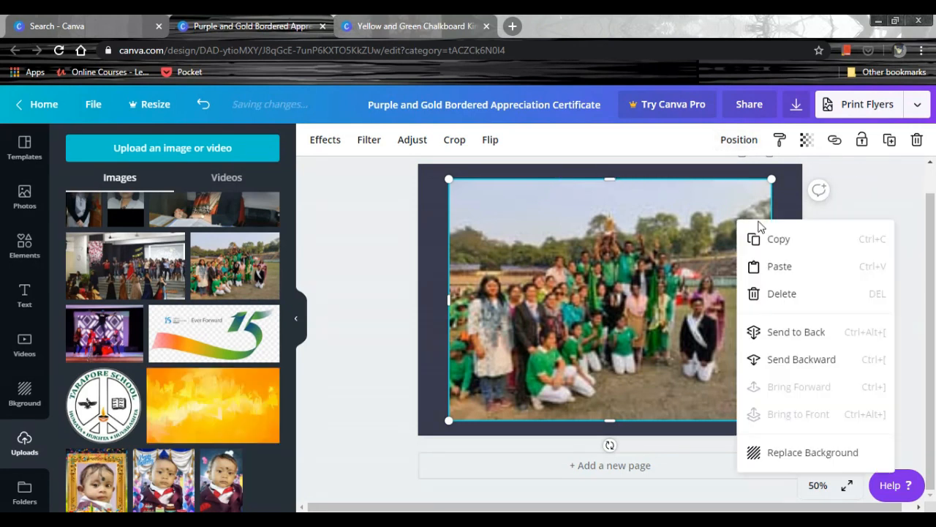
pyautogui.click(780, 359)
pyautogui.rightClick(701, 345)
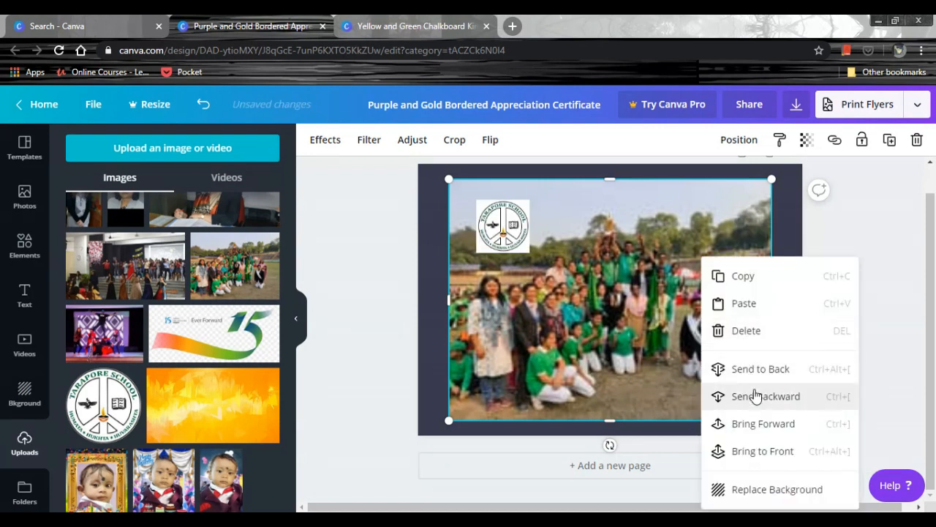
pyautogui.click(737, 393)
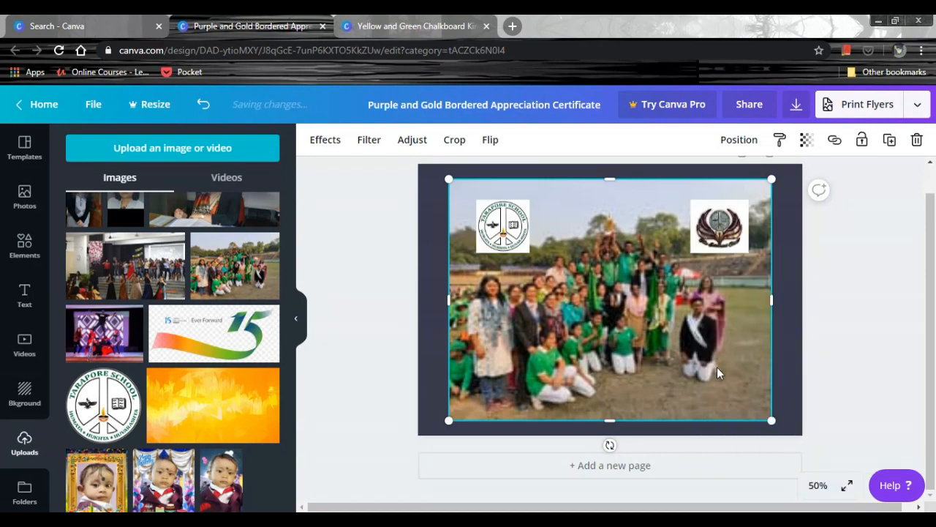
pyautogui.hotkey('ctrl', '[')
pyautogui.hotkey('ctrl', '[')
pyautogui.hotkey('ctrl', '[')
pyautogui.hotkey('ctrl', '[')
pyautogui.hotkey('ctrl', '[')
pyautogui.hotkey('ctrl', '[')
pyautogui.hotkey('ctrl', '[')
pyautogui.hotkey('ctrl', '[')
pyautogui.hotkey('ctrl', '[')
pyautogui.hotkey('ctrl', '[')
pyautogui.hotkey('ctrl', '[')
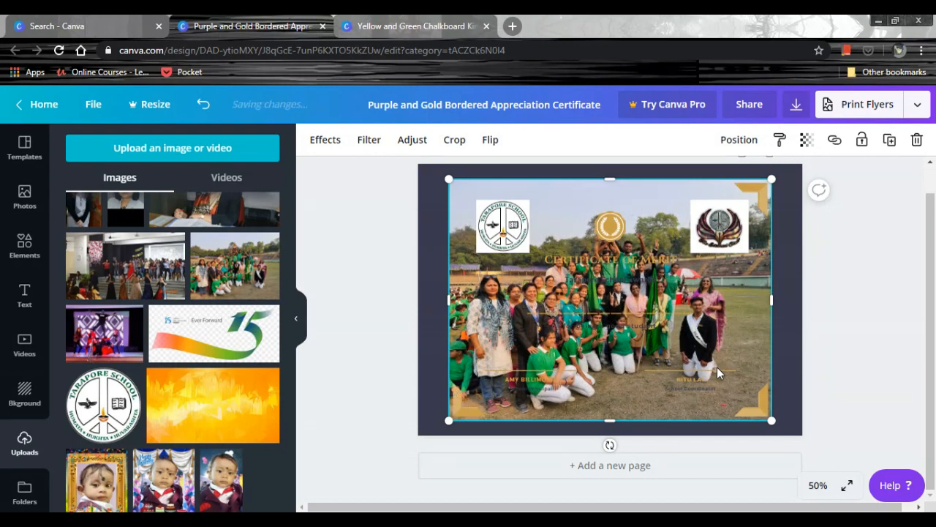
pyautogui.hotkey('ctrl', '[')
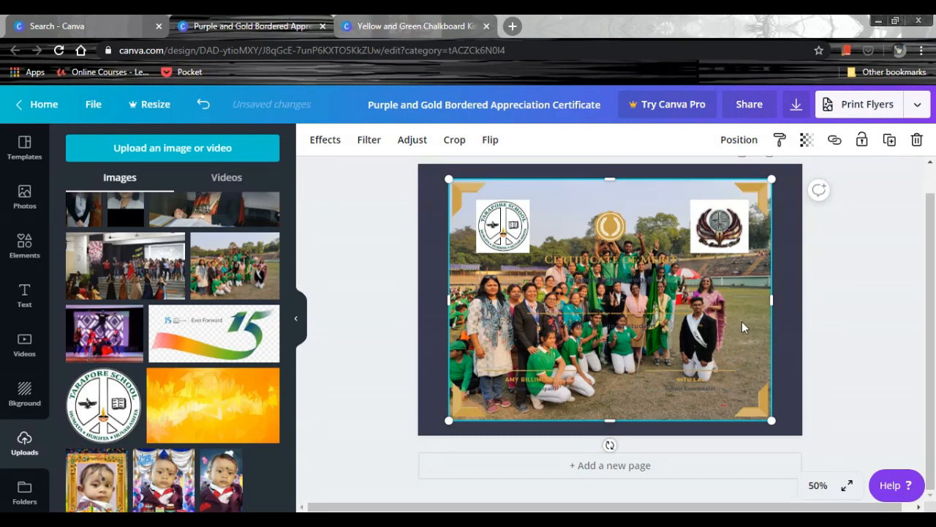
# Try the Solar and Epic filters on the background group photo, and settle on Street at an intensity of 18.
pyautogui.click(376, 146)
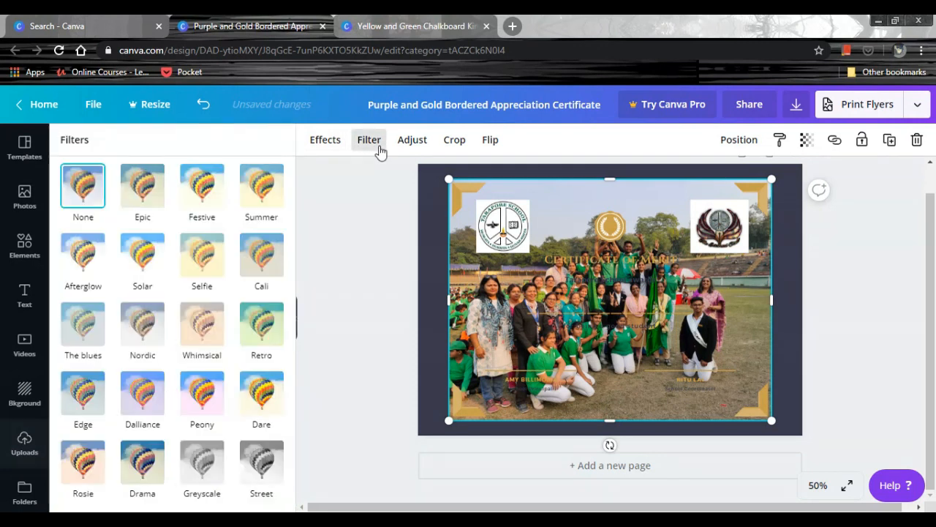
pyautogui.click(150, 252)
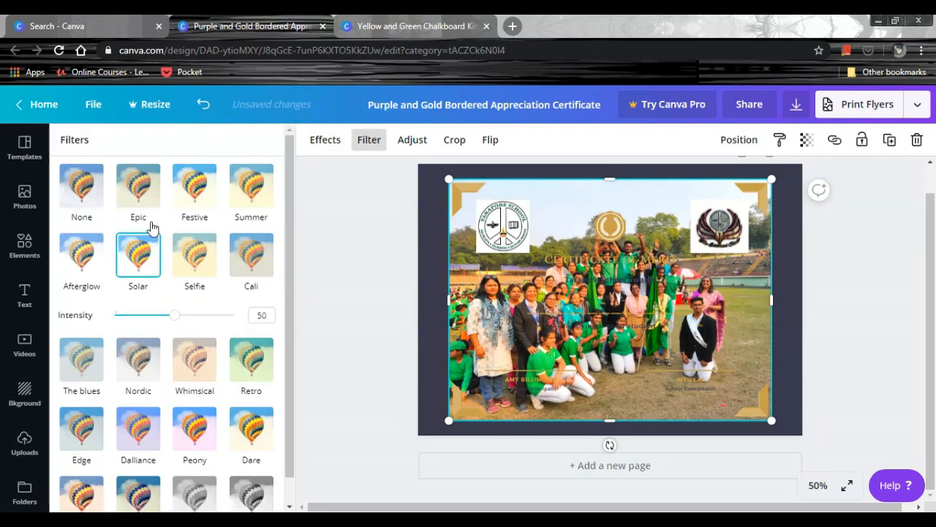
pyautogui.click(146, 203)
pyautogui.scroll(-1, 186, 265)
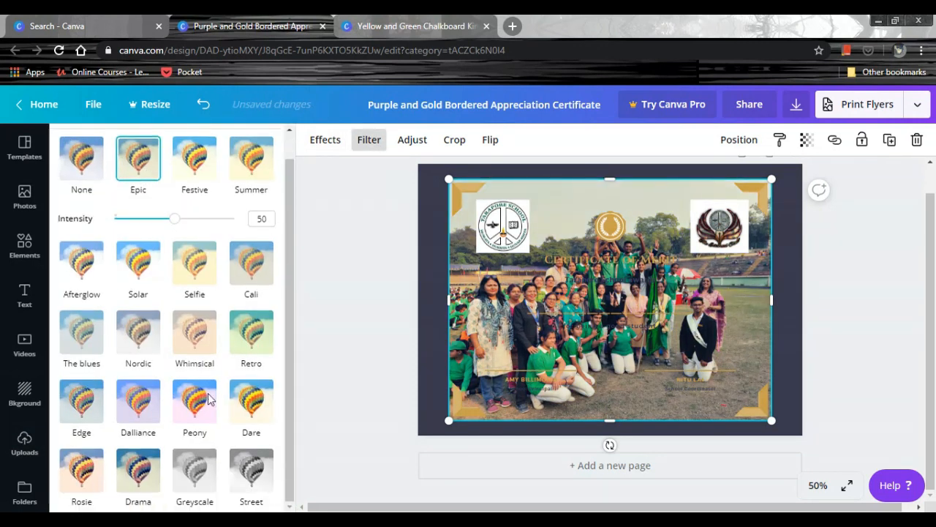
pyautogui.click(251, 474)
pyautogui.moveTo(175, 495); pyautogui.dragTo(113, 495)
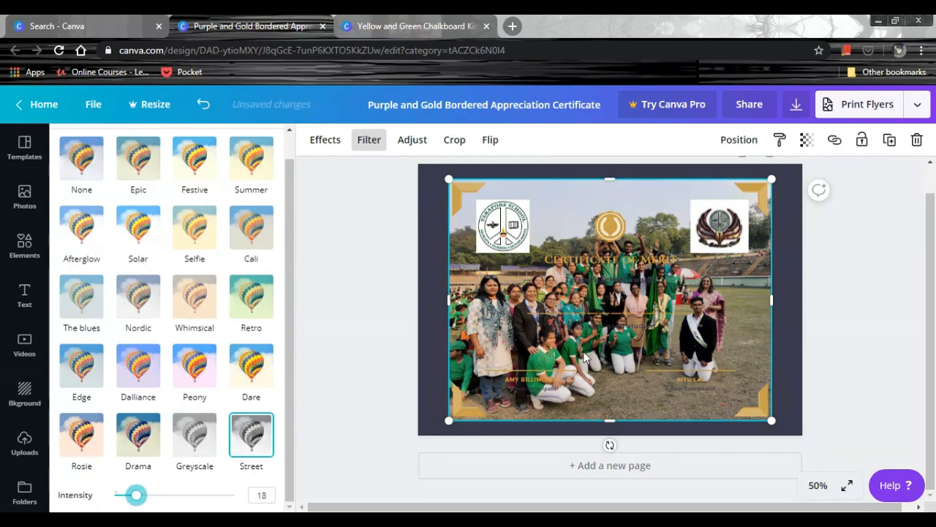
# Recolour the "Tarapore School awards" line white.
pyautogui.click(592, 286)
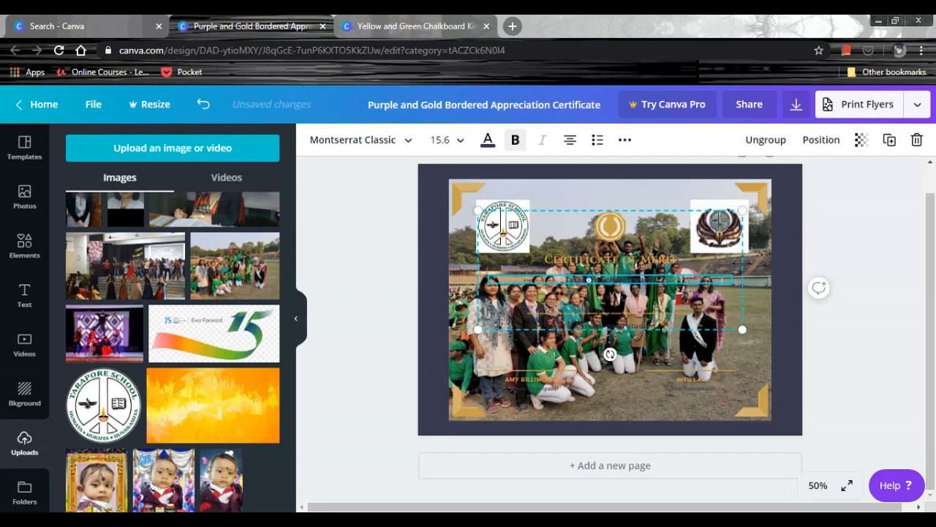
pyautogui.moveTo(624, 280); pyautogui.dragTo(534, 281)
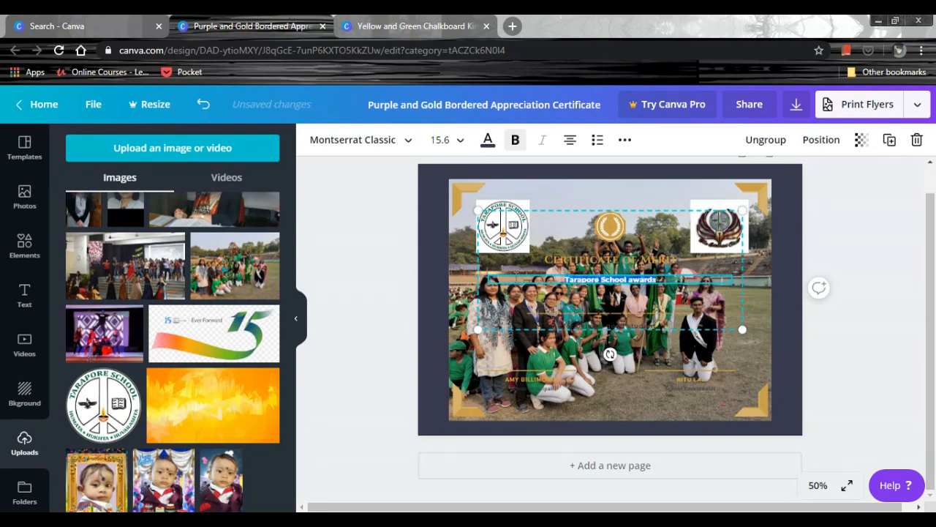
pyautogui.click(486, 141)
pyautogui.click(166, 278)
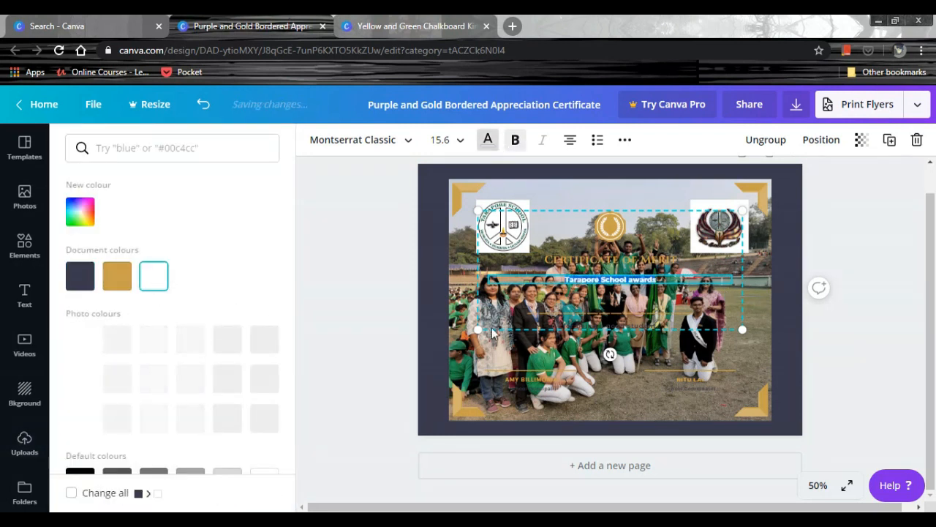
# Recolour the "School Principal" caption with the off-white photo colour taken from the Tarapore School logo.
pyautogui.click(538, 387)
pyautogui.moveTo(563, 390); pyautogui.dragTo(505, 389)
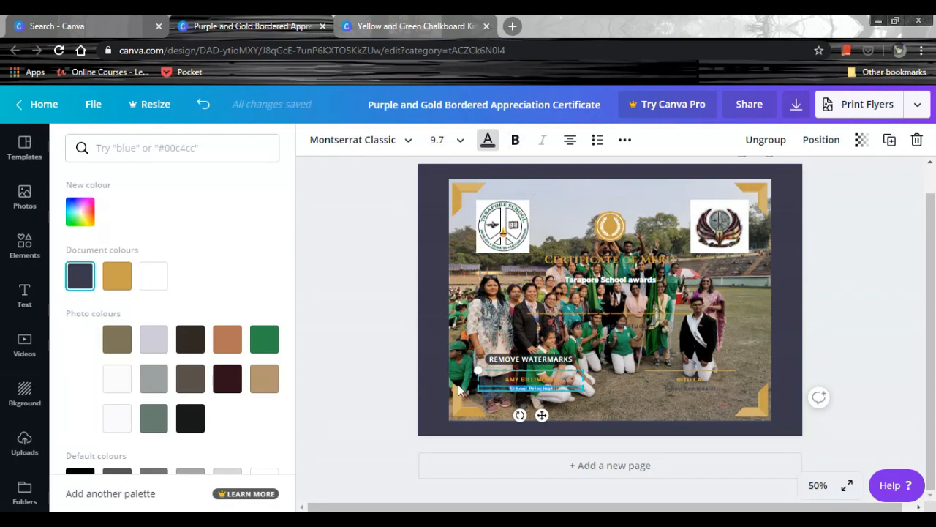
pyautogui.click(488, 140)
pyautogui.click(487, 140)
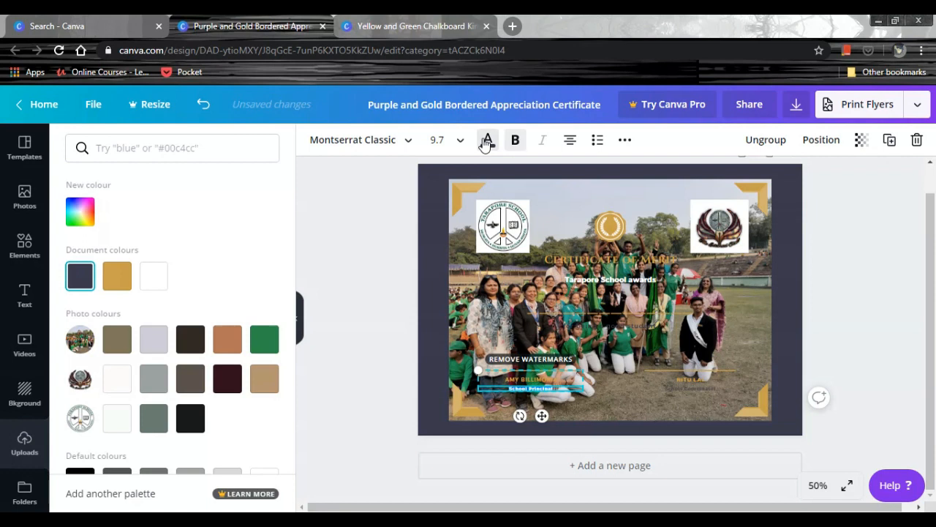
pyautogui.click(117, 418)
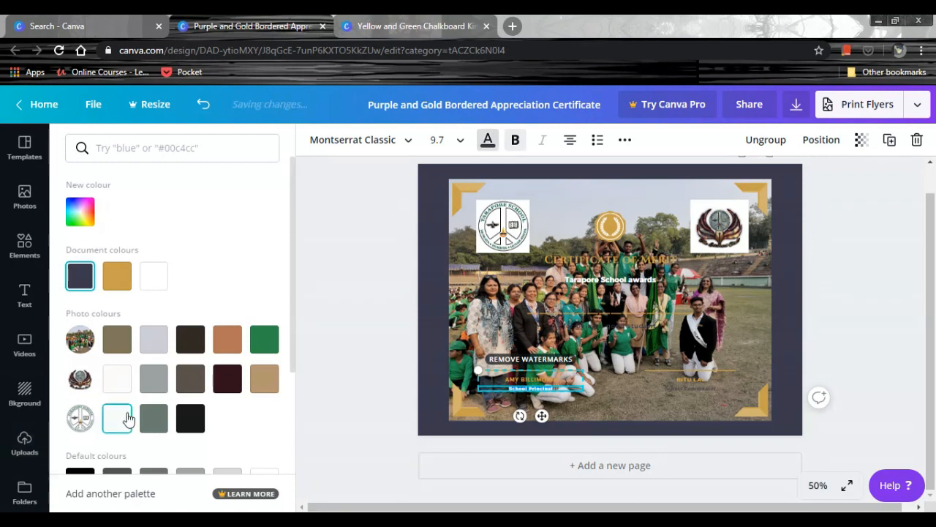
# Recolour the "School Coordinator" caption with the near-white photo colour taken from the winged emblem.
pyautogui.click(714, 386)
pyautogui.click(713, 391)
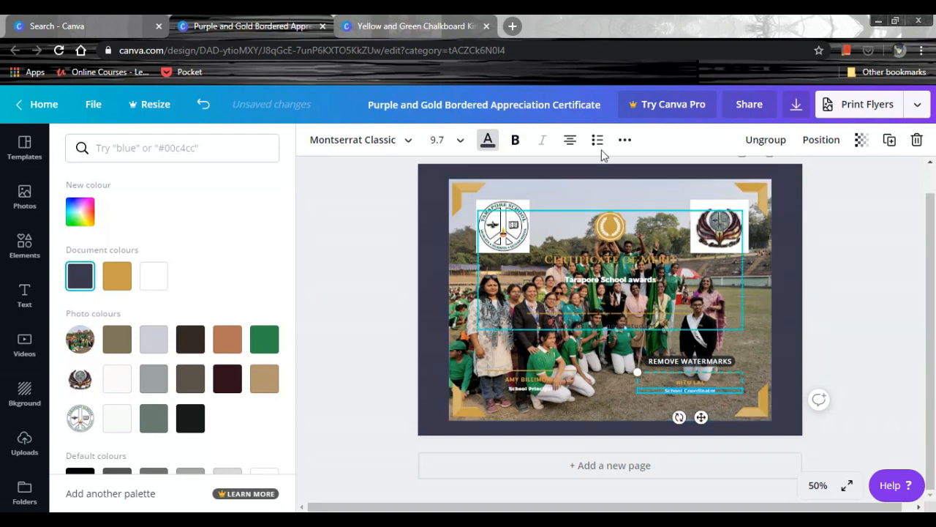
pyautogui.click(487, 145)
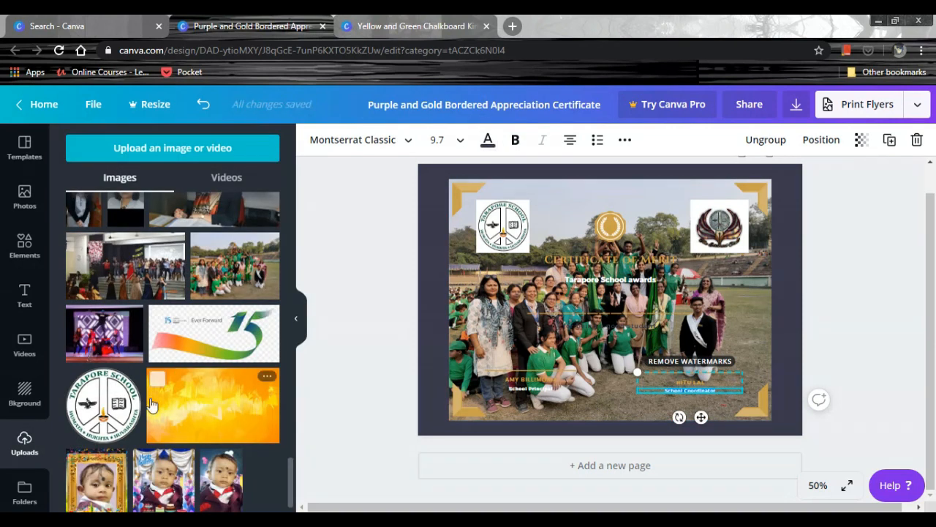
pyautogui.click(487, 145)
pyautogui.click(118, 380)
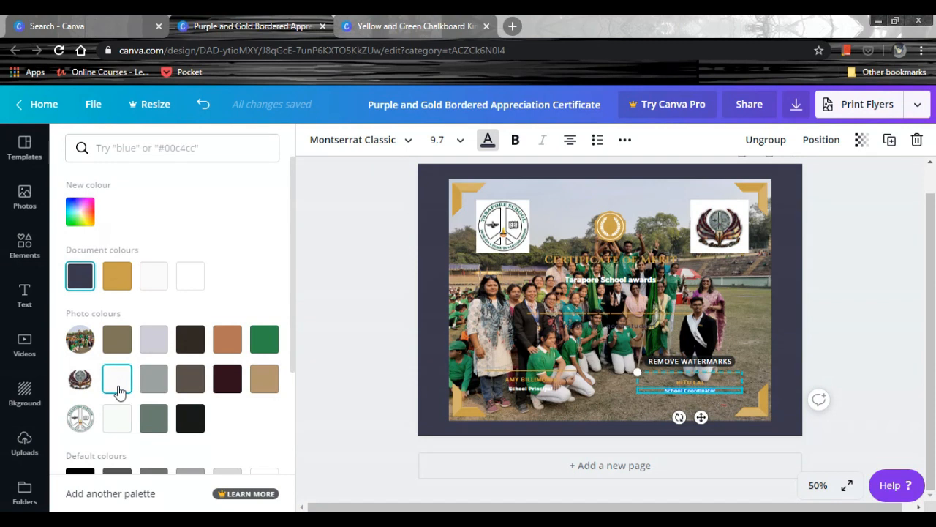
# Recolour the "for being a good student" line white and deselect it.
pyautogui.click(637, 327)
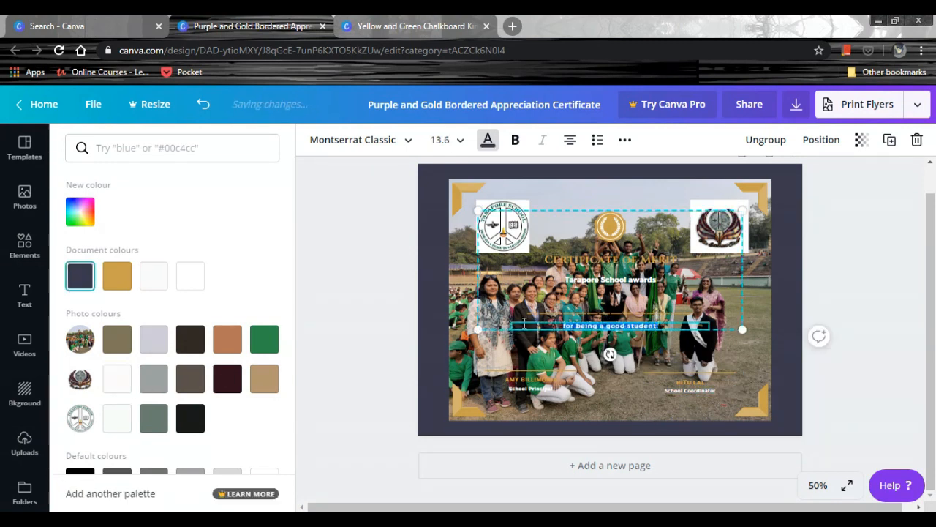
pyautogui.click(487, 142)
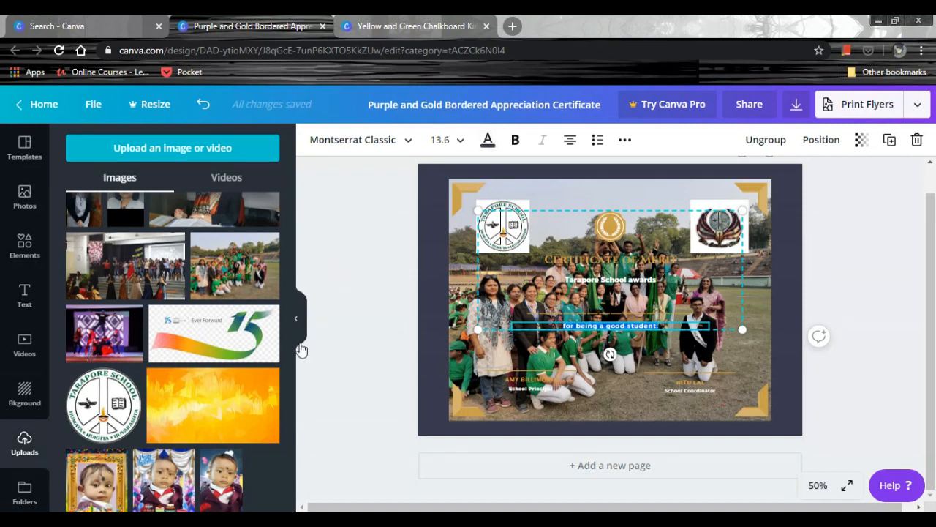
pyautogui.click(487, 140)
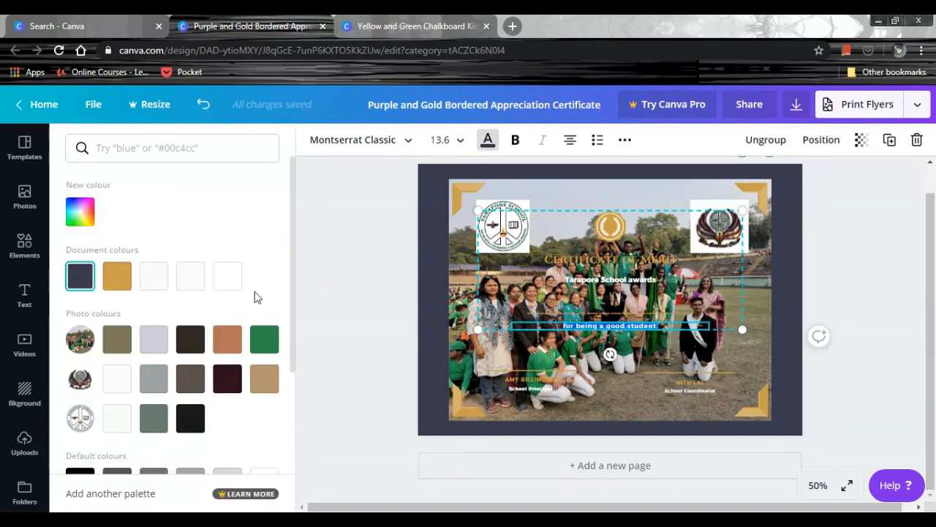
pyautogui.click(224, 283)
pyautogui.click(435, 349)
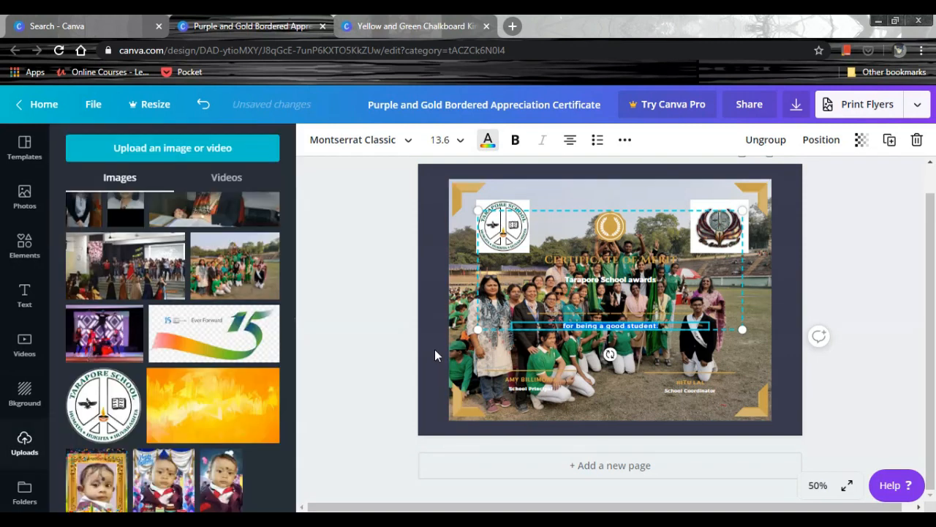
pyautogui.click(841, 272)
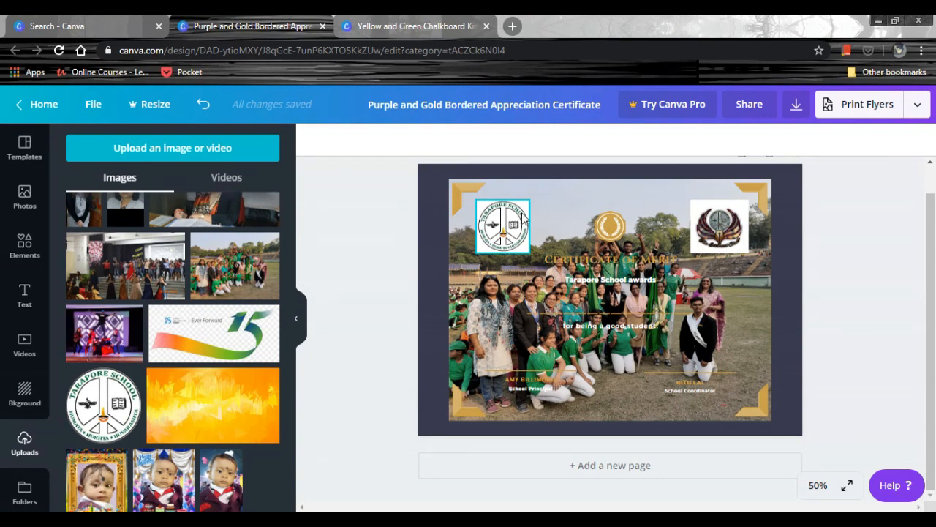
# Try a lower transparency value on the Tarapore School logo and crop its edges very slightly.
pyautogui.click(524, 220)
pyautogui.click(805, 143)
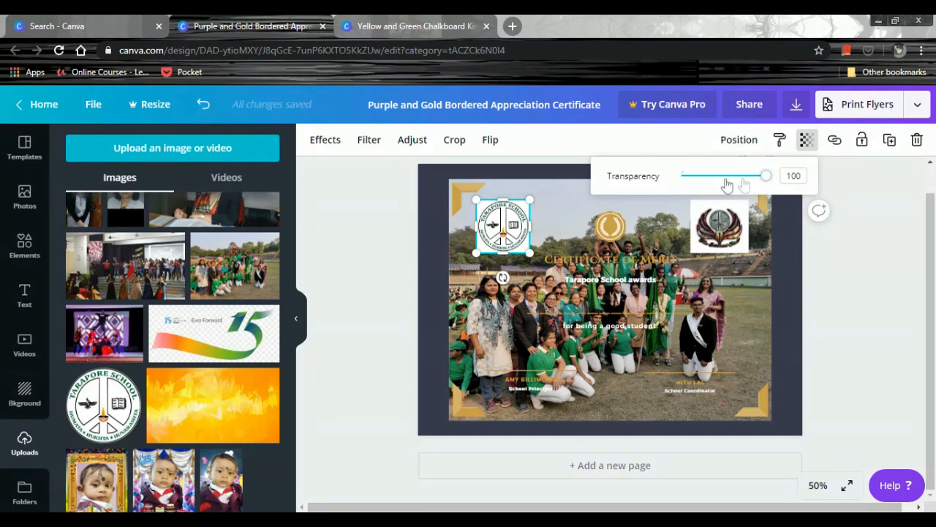
pyautogui.moveTo(762, 181); pyautogui.dragTo(721, 195)
pyautogui.doubleClick(513, 225)
pyautogui.moveTo(529, 200)
pyautogui.mouseDown()
pyautogui.moveTo(568, 188)
pyautogui.moveTo(480, 235)
pyautogui.moveTo(538, 190)
pyautogui.moveTo(530, 200)
pyautogui.mouseUp()
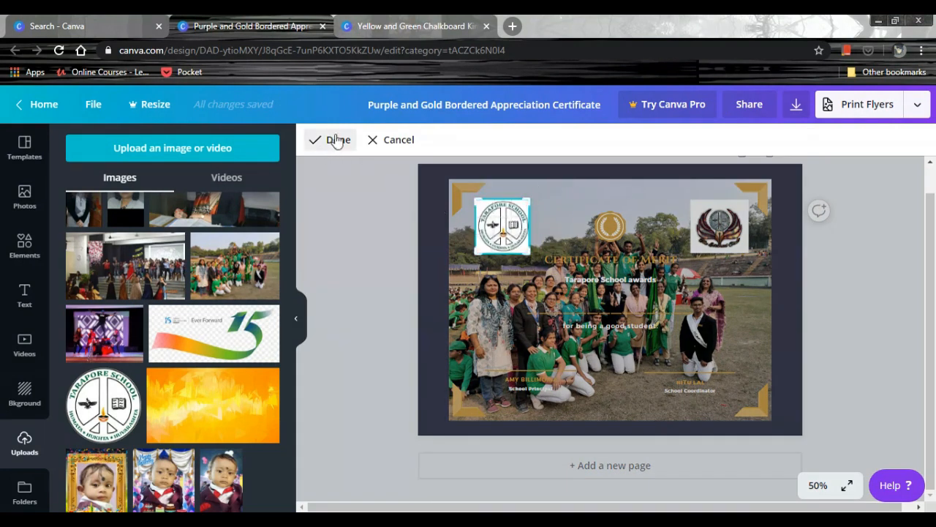
pyautogui.click(337, 140)
pyautogui.click(452, 142)
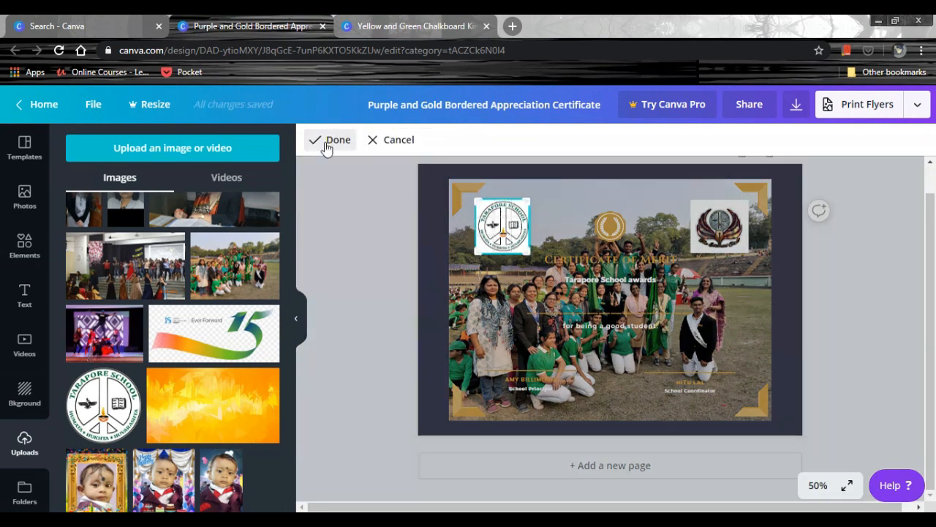
pyautogui.click(338, 141)
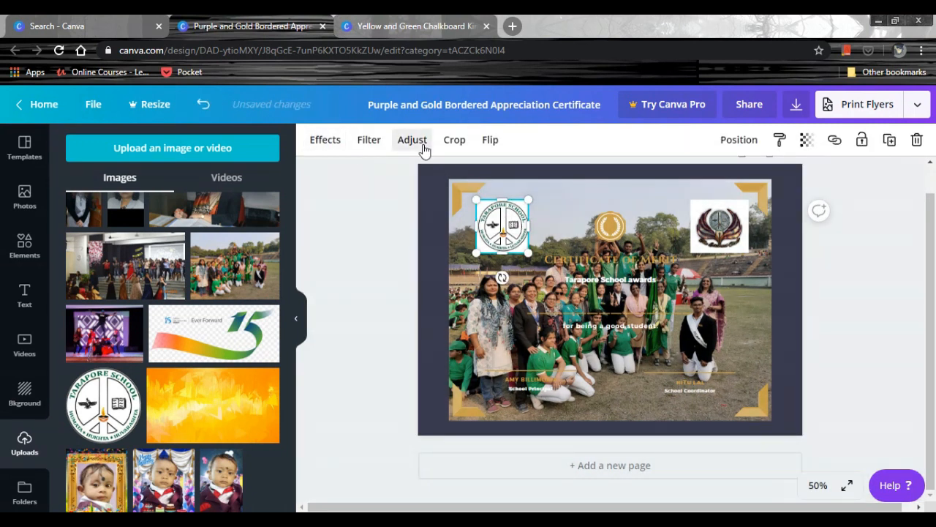
# Adjust the Tarapore School logo to brightness 4, contrast 68, saturation 49, tint 27, blur 2, X-Process 60 and vignette 100.
pyautogui.click(421, 147)
pyautogui.moveTo(184, 173)
pyautogui.mouseDown()
pyautogui.moveTo(215, 173)
pyautogui.moveTo(187, 183)
pyautogui.mouseUp()
pyautogui.moveTo(243, 202); pyautogui.dragTo(213, 311)
pyautogui.moveTo(164, 329); pyautogui.dragTo(219, 313)
pyautogui.moveTo(132, 337); pyautogui.dragTo(251, 313)
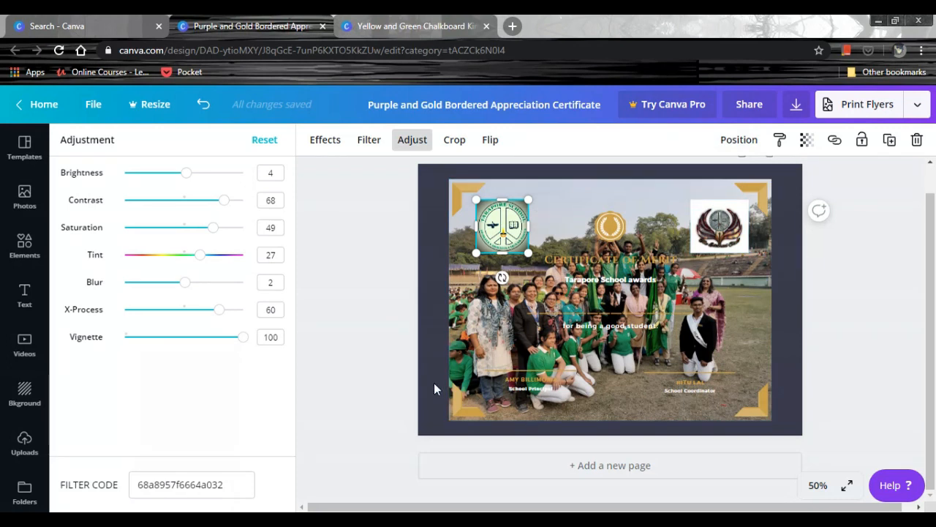
# Darken the background group photo to brightness -83, with contrast 8, saturation -34 and blur -3.
pyautogui.click(474, 362)
pyautogui.moveTo(185, 180); pyautogui.dragTo(216, 184)
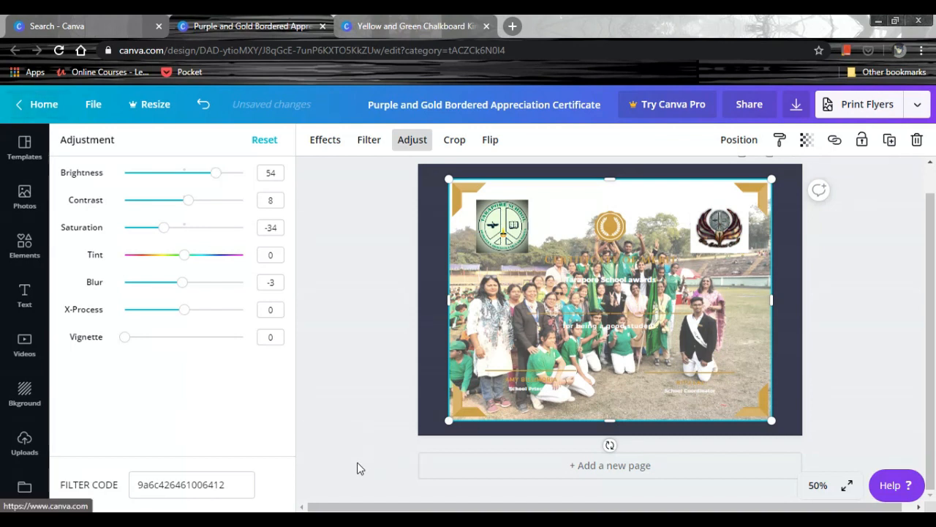
pyautogui.scroll(1, 357, 468)
pyautogui.moveTo(203, 182); pyautogui.dragTo(136, 189)
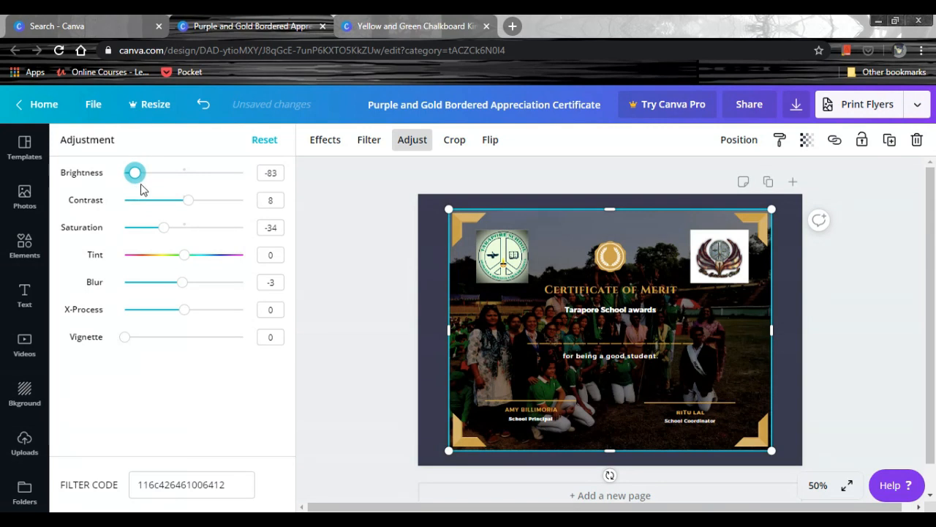
# Make the background group photo slightly more transparent and set its contrast to 35.
pyautogui.click(806, 139)
pyautogui.moveTo(769, 179)
pyautogui.mouseDown()
pyautogui.moveTo(741, 187)
pyautogui.moveTo(757, 188)
pyautogui.mouseUp()
pyautogui.moveTo(190, 208)
pyautogui.mouseDown()
pyautogui.moveTo(226, 204)
pyautogui.moveTo(207, 210)
pyautogui.mouseUp()
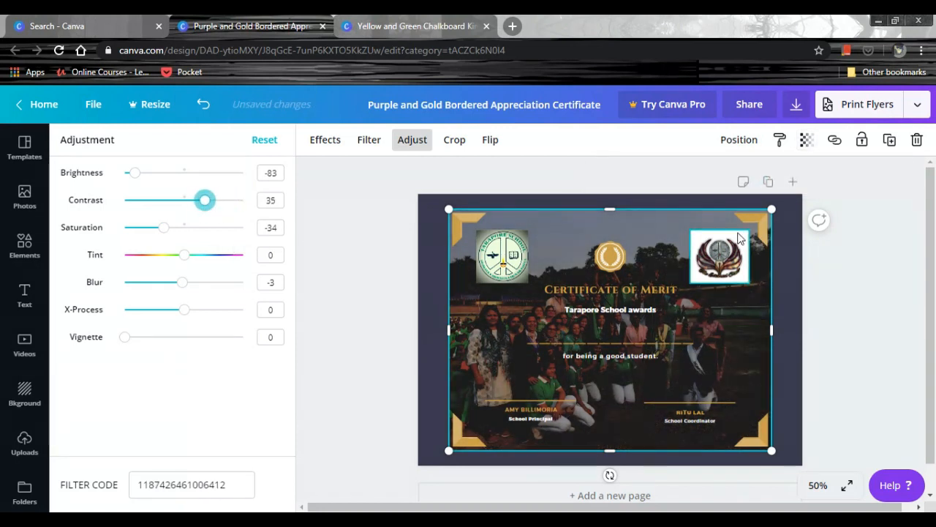
pyautogui.click(790, 322)
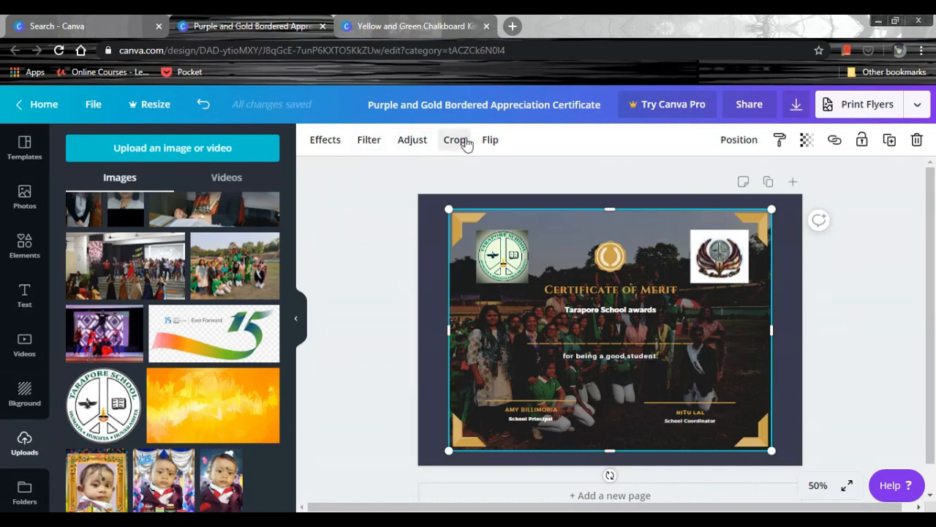
# Lock the group photo, test it by moving the title text group and white rectangle out of place, and lock the rectangle.
pyautogui.click(739, 140)
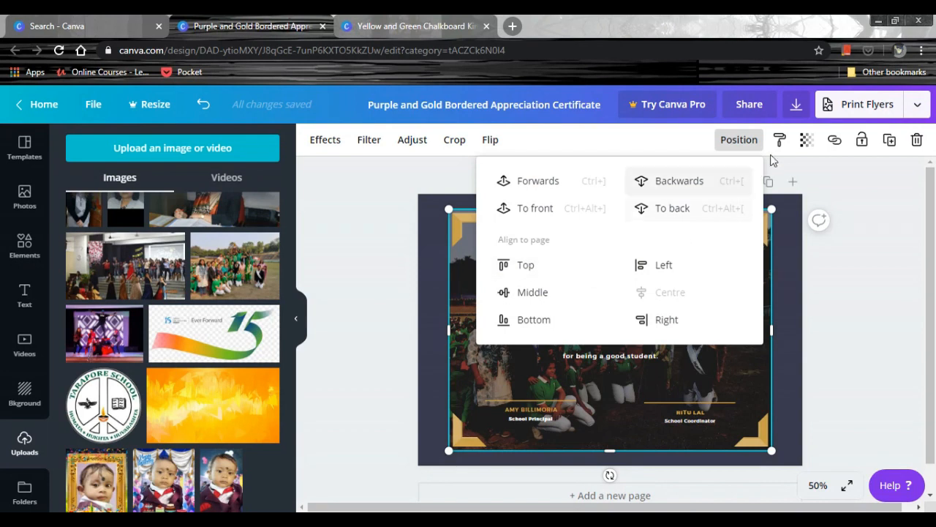
pyautogui.click(864, 145)
pyautogui.moveTo(682, 319); pyautogui.dragTo(727, 420)
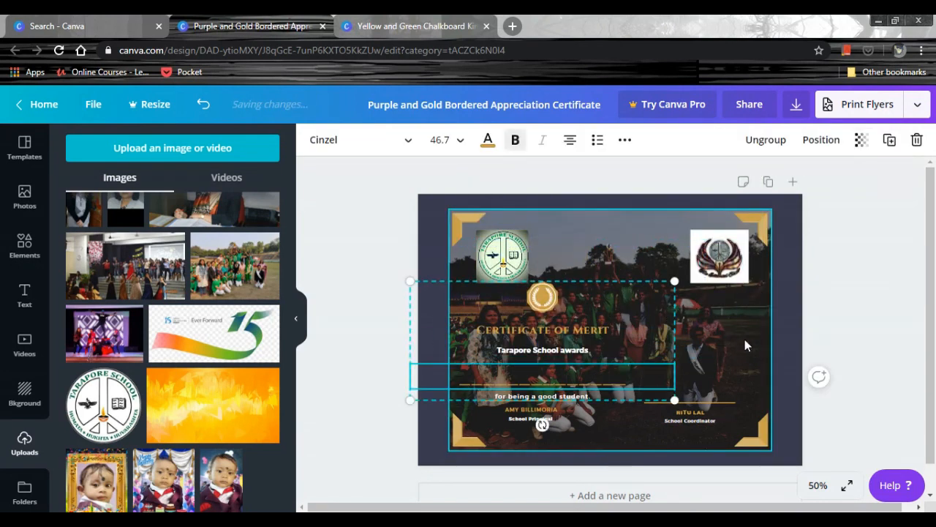
pyautogui.click(740, 316)
pyautogui.moveTo(756, 346); pyautogui.dragTo(772, 348)
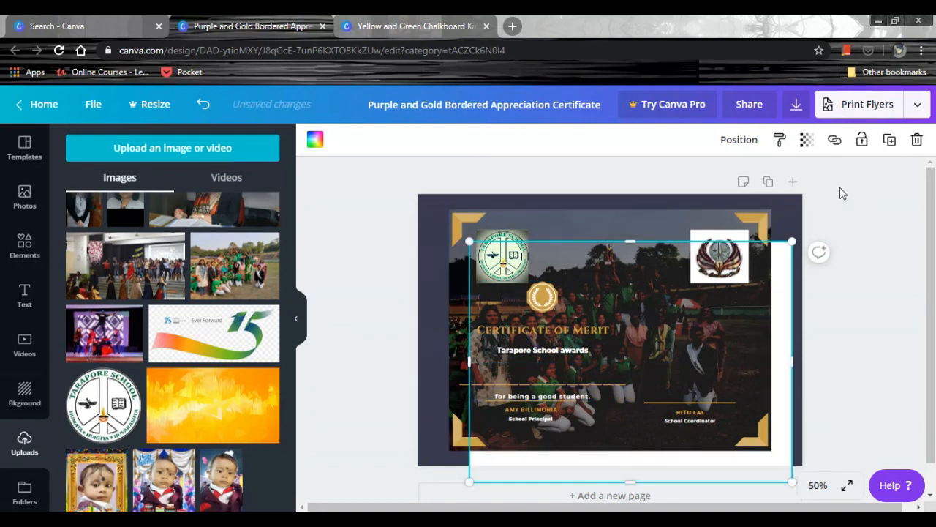
pyautogui.click(862, 139)
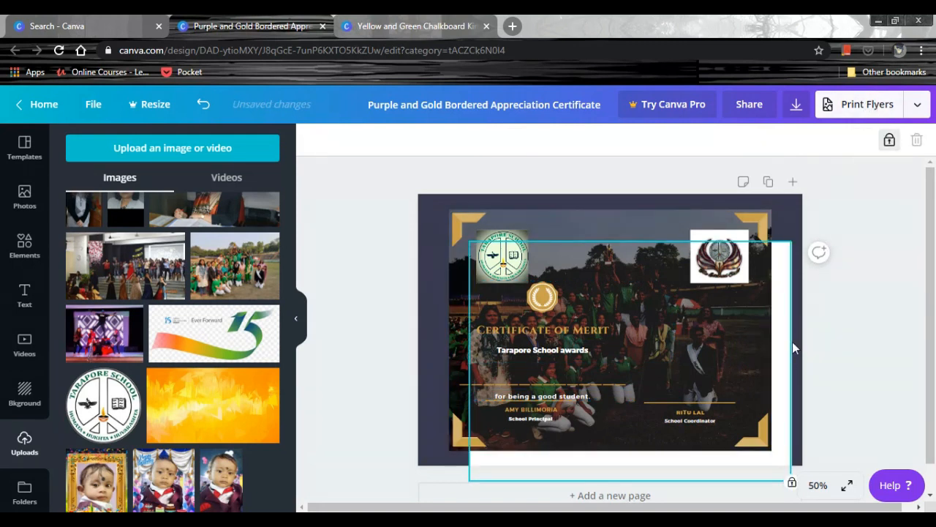
# Unlock the group photo and shift it slightly, and undo the test moves and locks.
pyautogui.click(689, 224)
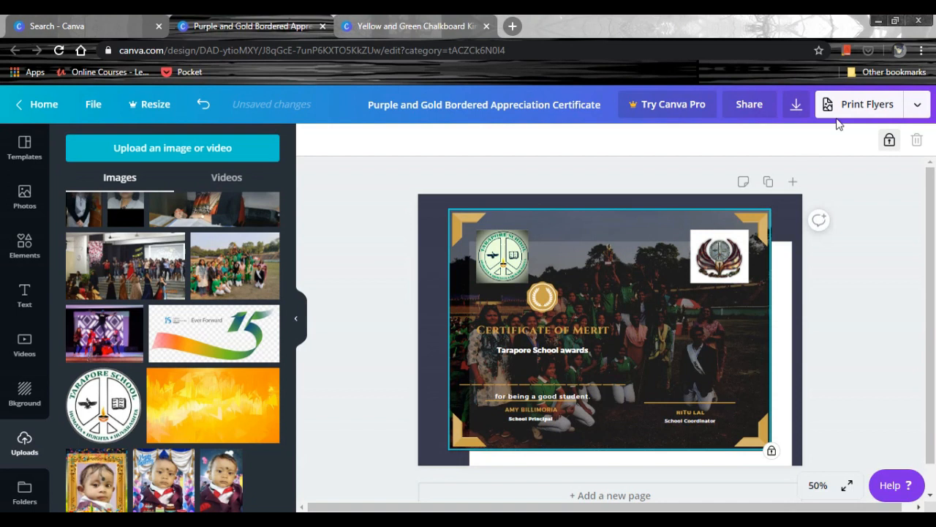
pyautogui.click(890, 141)
pyautogui.moveTo(702, 219); pyautogui.dragTo(683, 229)
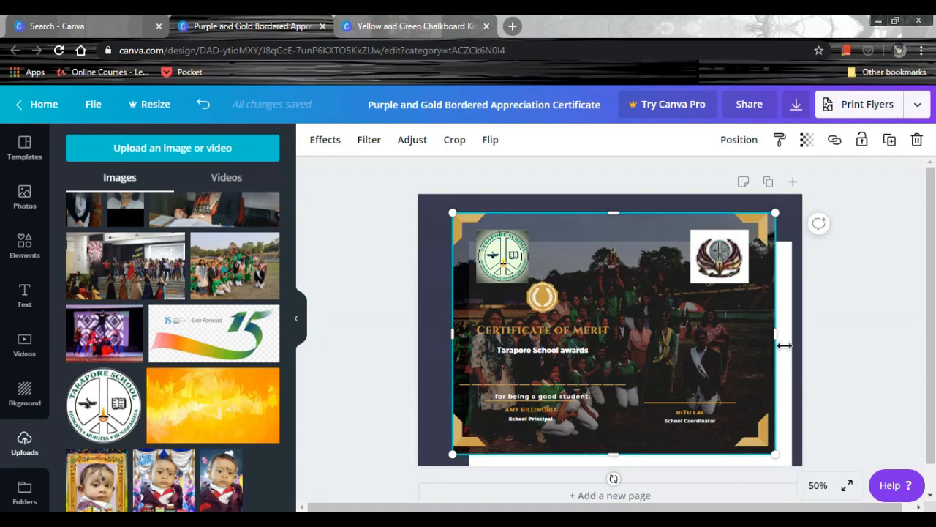
pyautogui.hotkey('ctrl', 'z')
pyautogui.hotkey('ctrl', 'z')
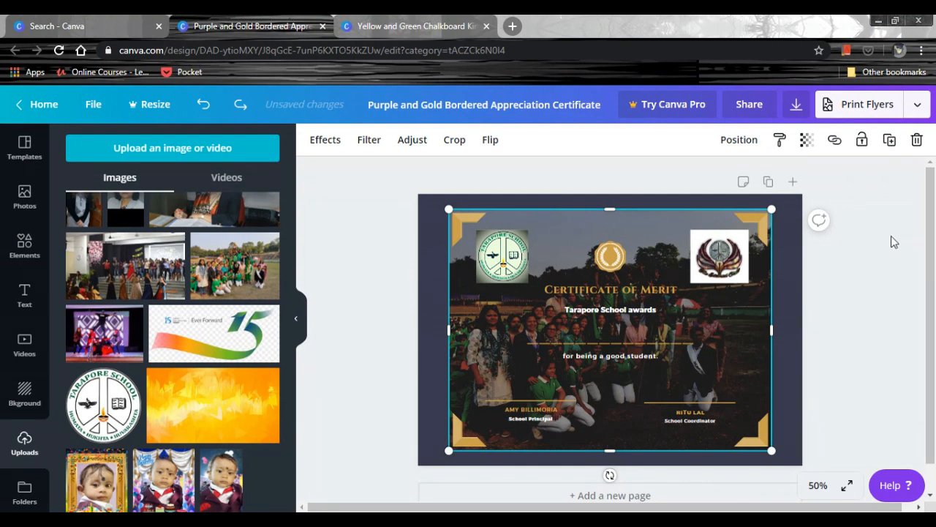
# Download the certificate as a PNG image and copy the referral link offered with the download.
pyautogui.click(798, 106)
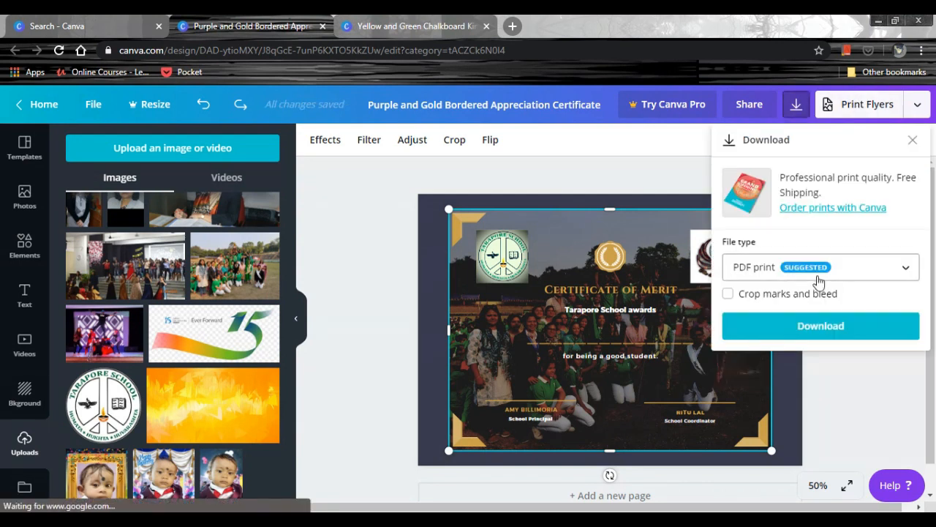
pyautogui.click(817, 278)
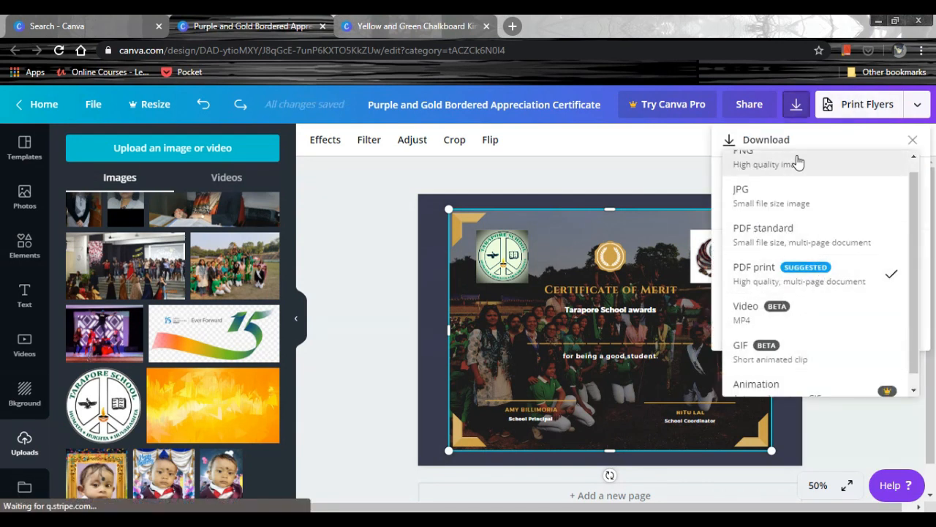
pyautogui.scroll(1, 790, 176)
pyautogui.click(788, 182)
pyautogui.click(835, 402)
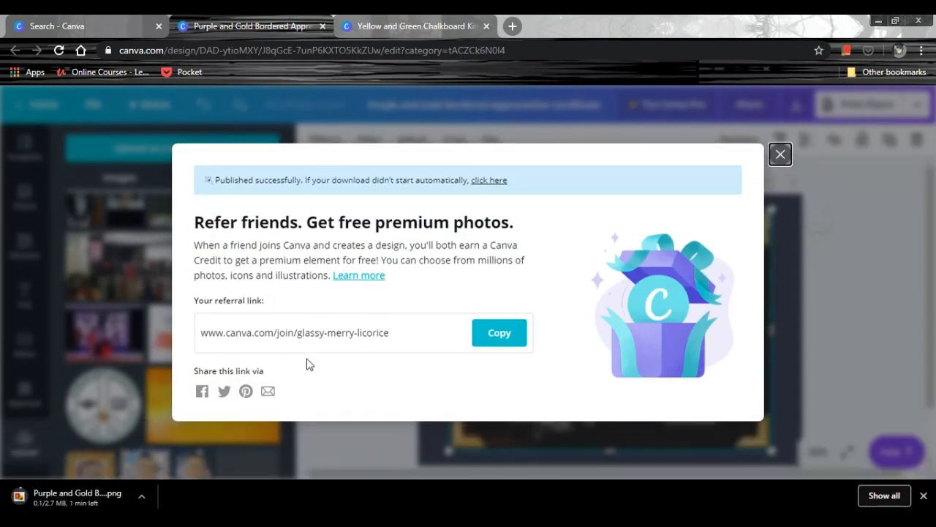
pyautogui.click(516, 331)
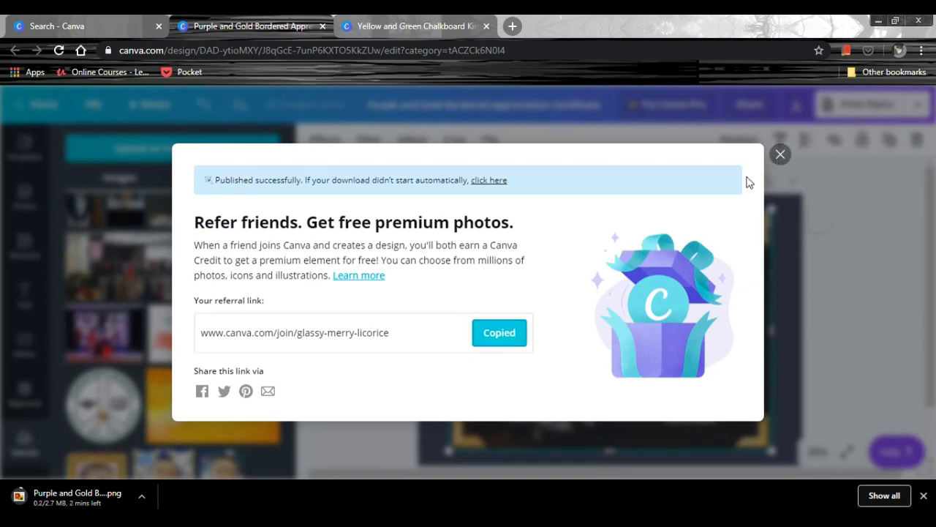